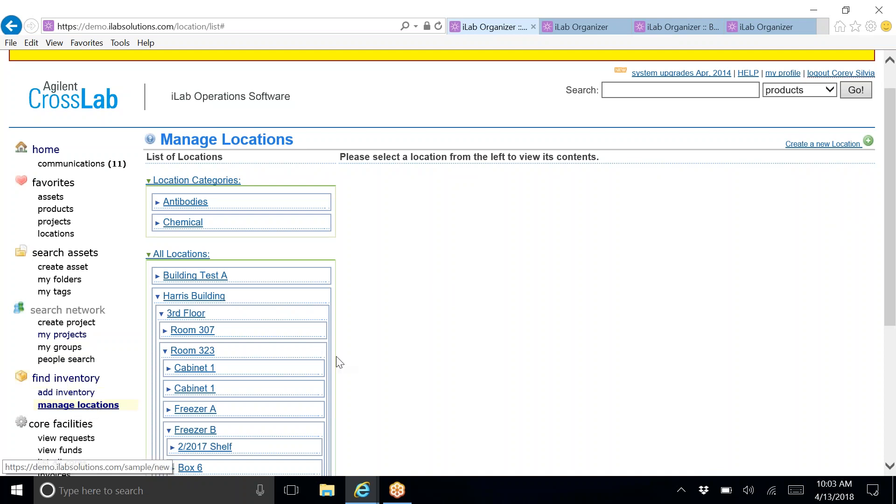
Step: Start a new location of type Floor and name it 5th Floor
left_click_drag(895, 183, 895, 209)
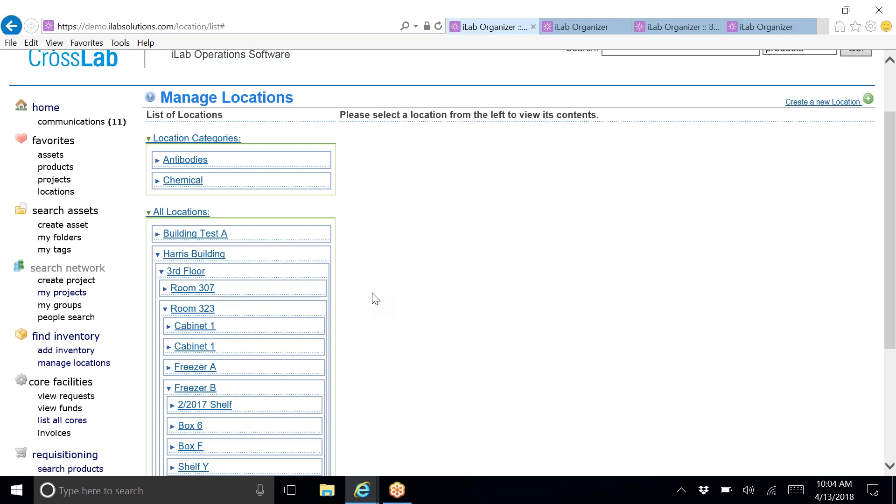
left_click(838, 104)
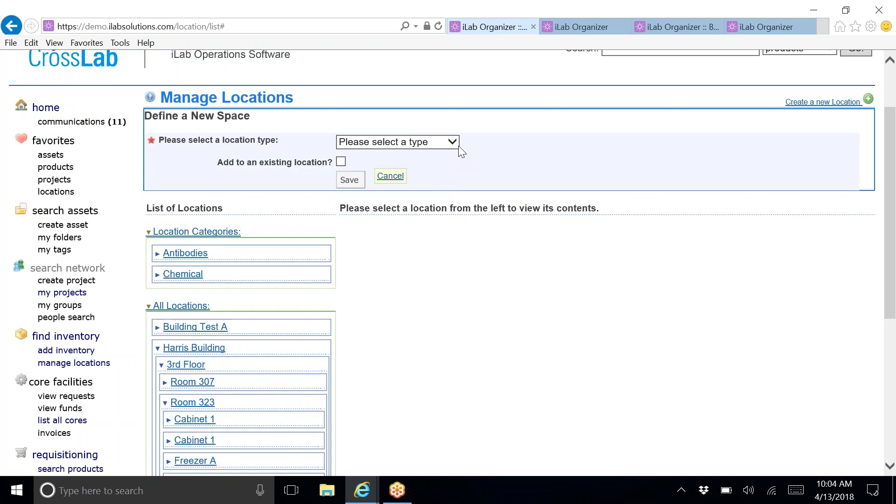
left_click(454, 144)
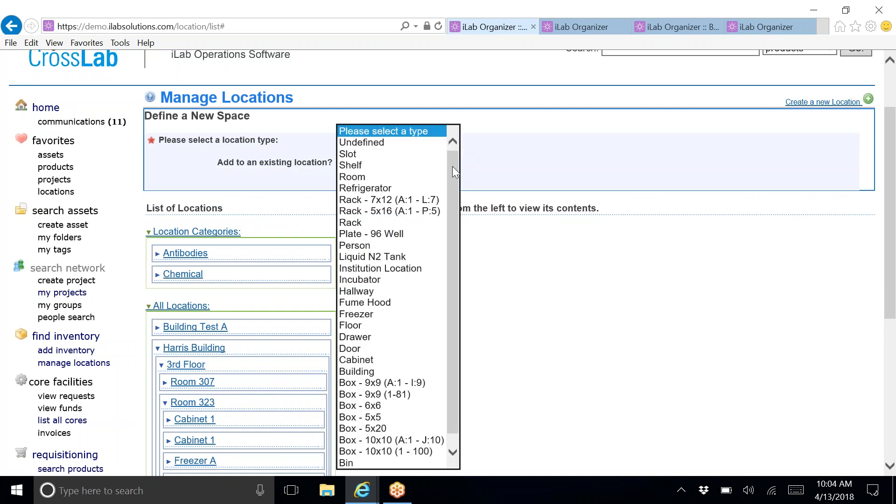
mouse_move(452, 191)
left_mouse_down()
mouse_move(455, 217)
mouse_move(455, 176)
left_mouse_up()
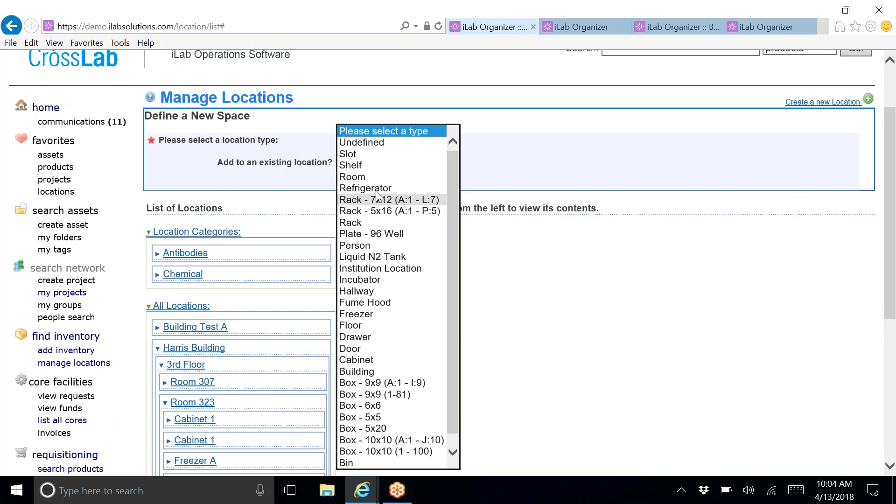
left_click(372, 326)
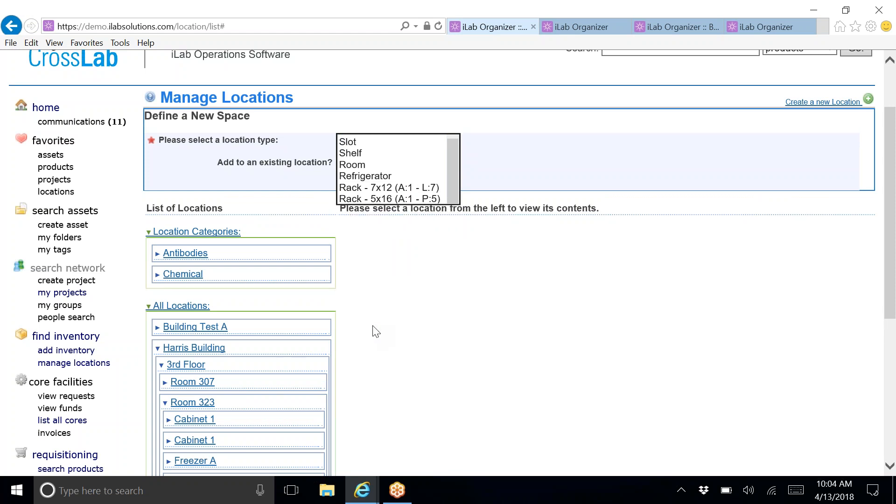
left_click(394, 165)
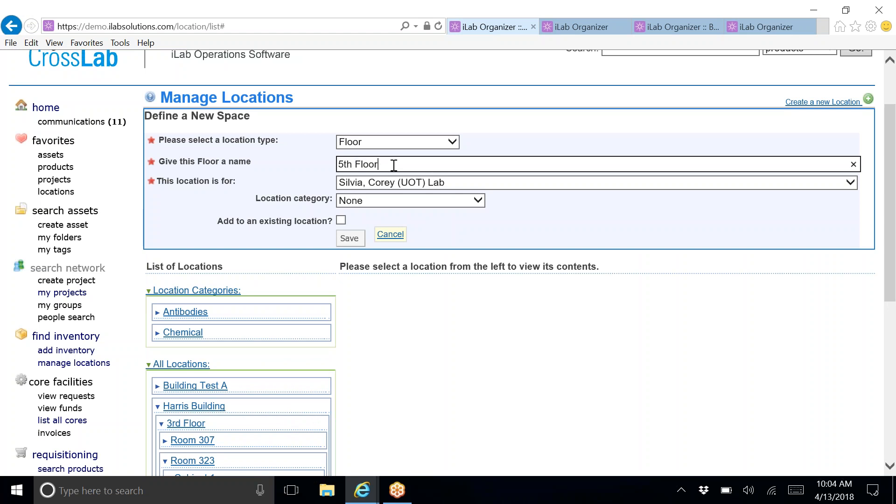
Step: Examine the new floor's ownership and location category options, leaving the lab and None selected
left_click(523, 185)
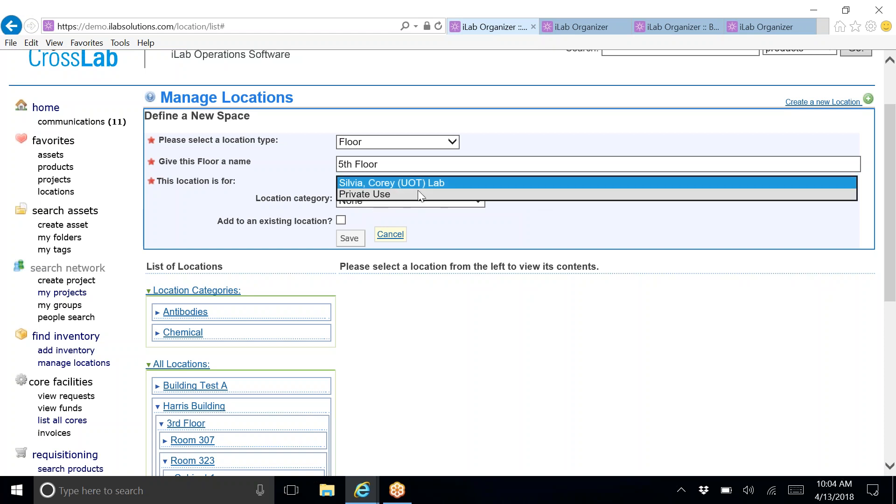
left_click(541, 231)
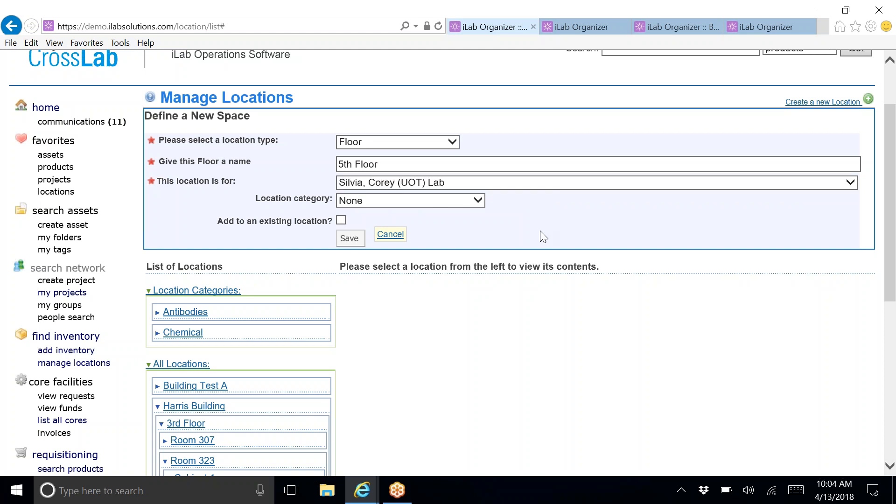
left_click(481, 204)
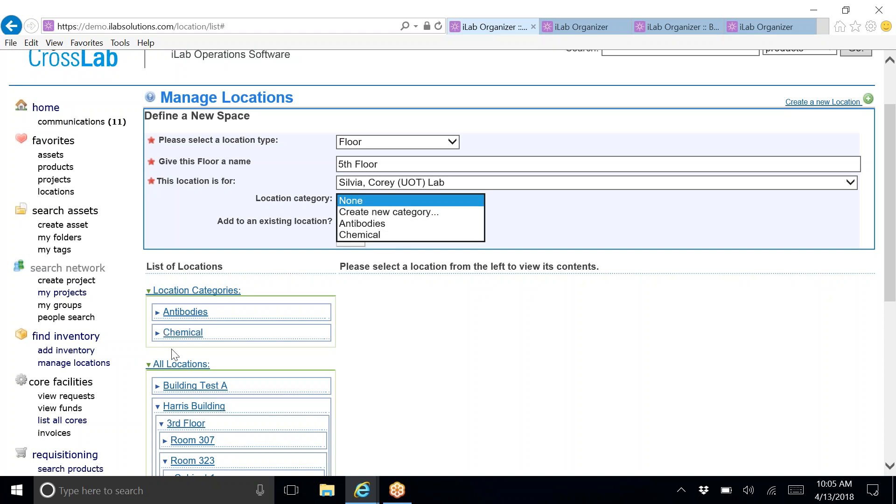
left_click(286, 251)
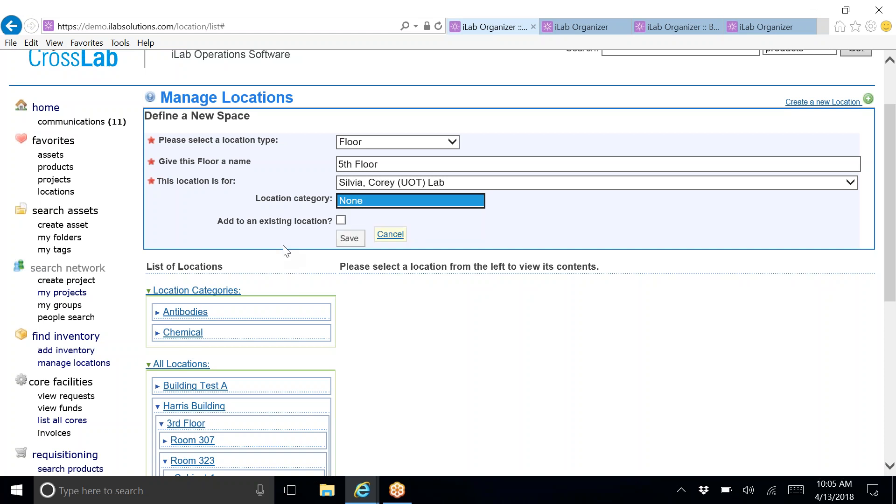
Step: Add the 5th Floor to the existing Harris Building location and save it
left_click(341, 220)
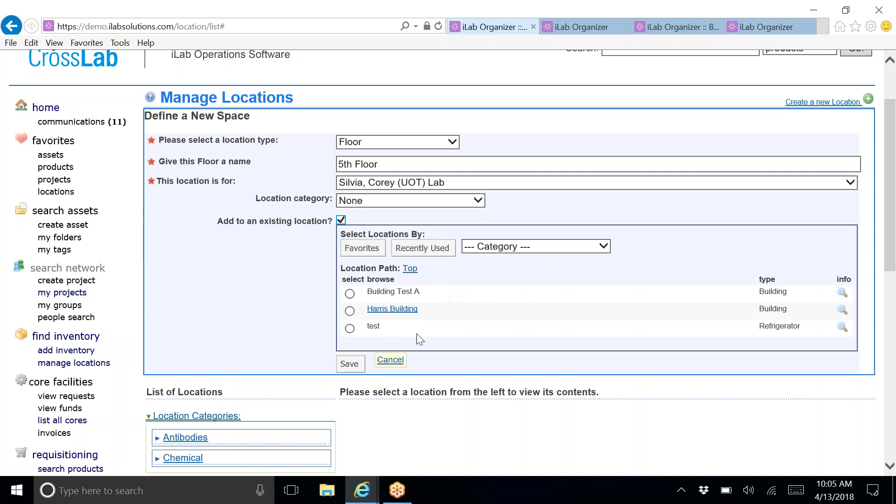
left_click(604, 246)
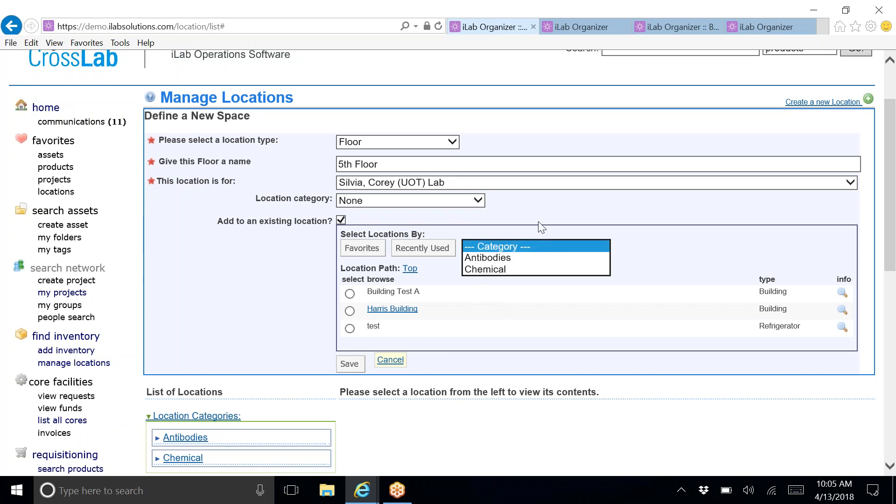
left_click(541, 238)
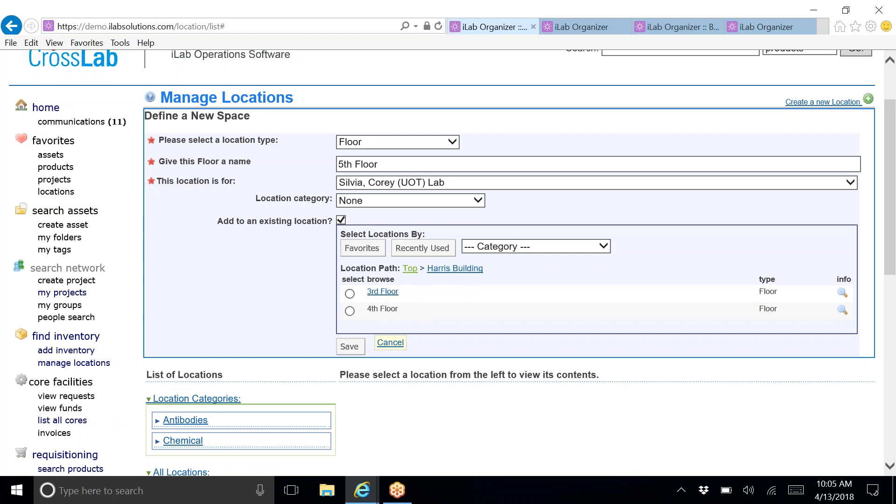
left_click(410, 269)
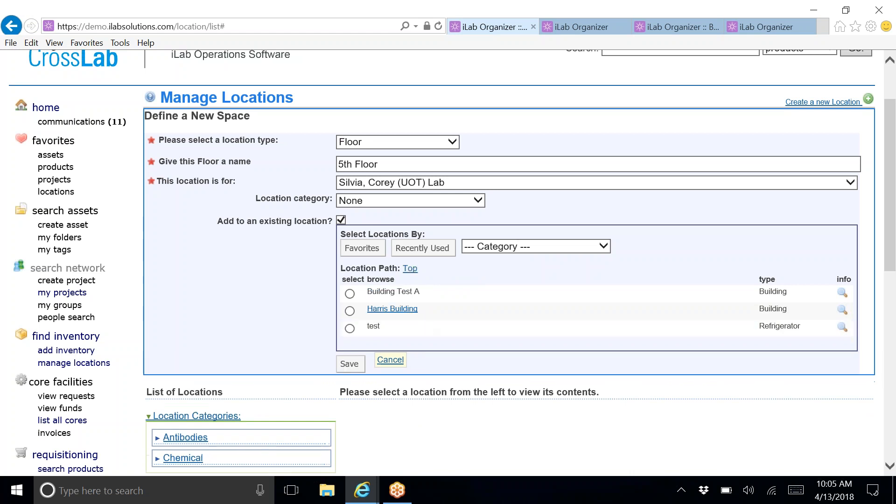
left_click(350, 311)
left_click(351, 364)
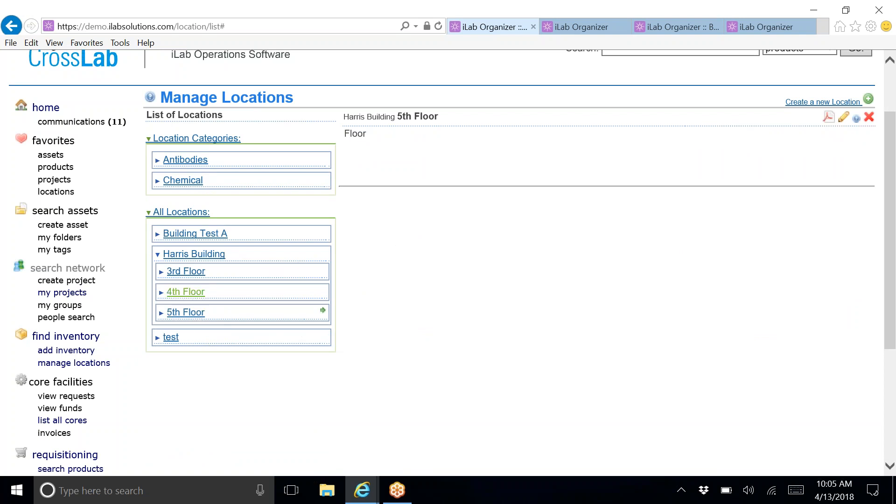
Step: Expand the 3rd Floor of Harris Building and open Room 307 to view its inventory and sub-locations
left_click(162, 274)
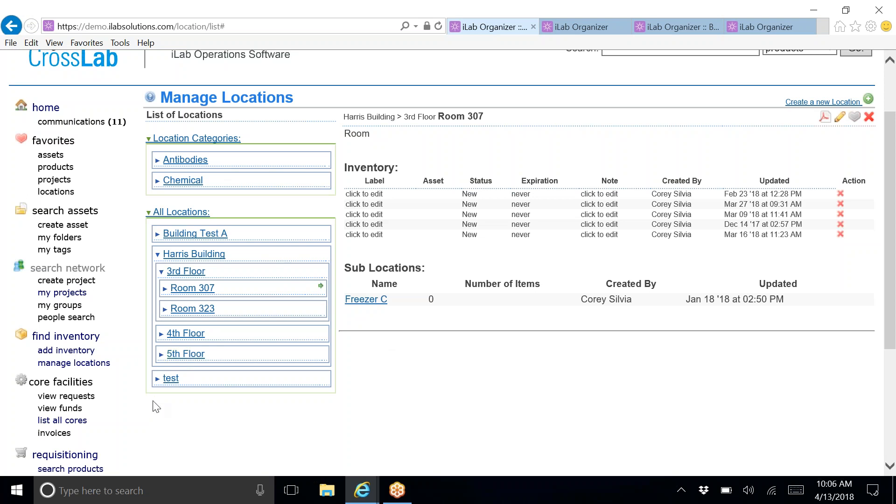
Step: Switch to the Add Inventory page and set the sample type to Cells
left_click(561, 26)
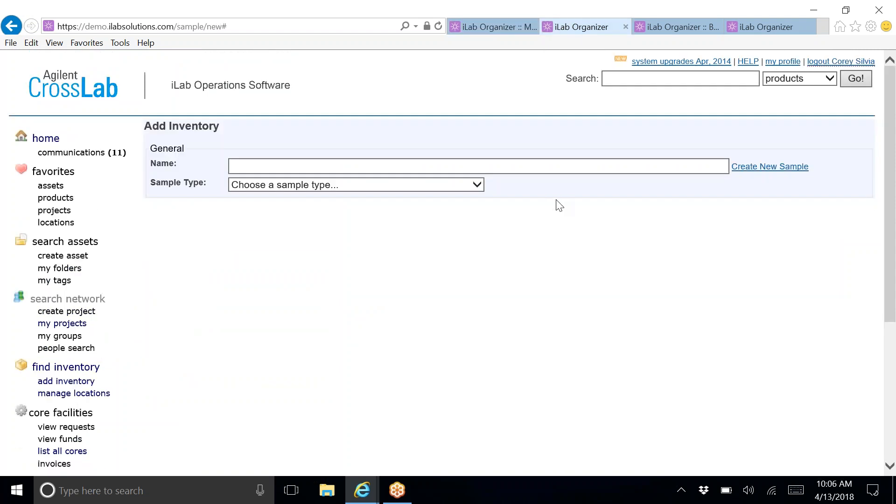
left_click(480, 186)
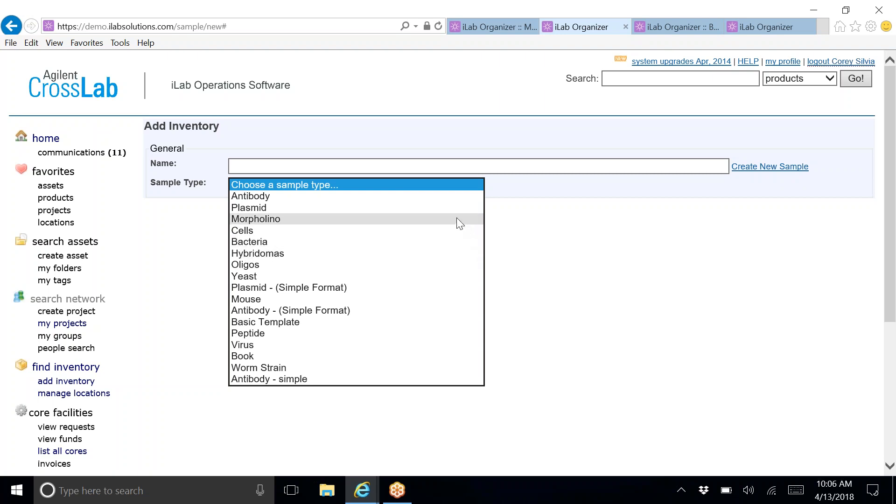
left_click(416, 233)
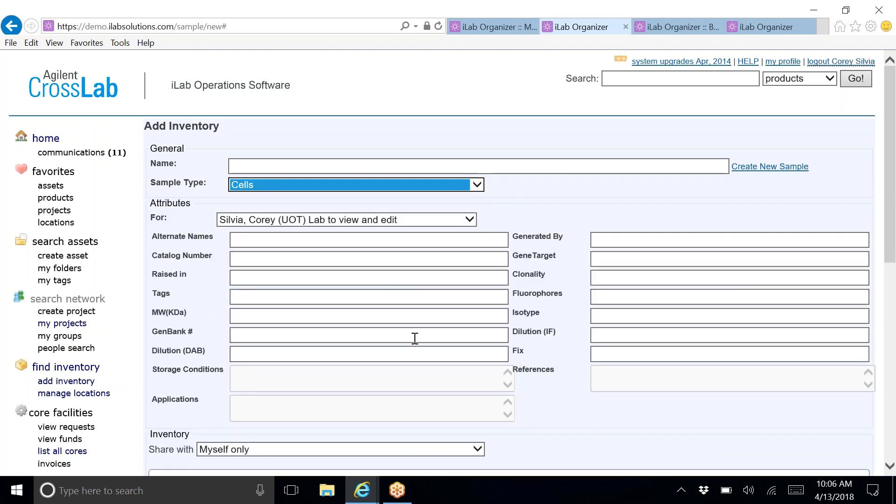
scroll(894, 249, "down", 2)
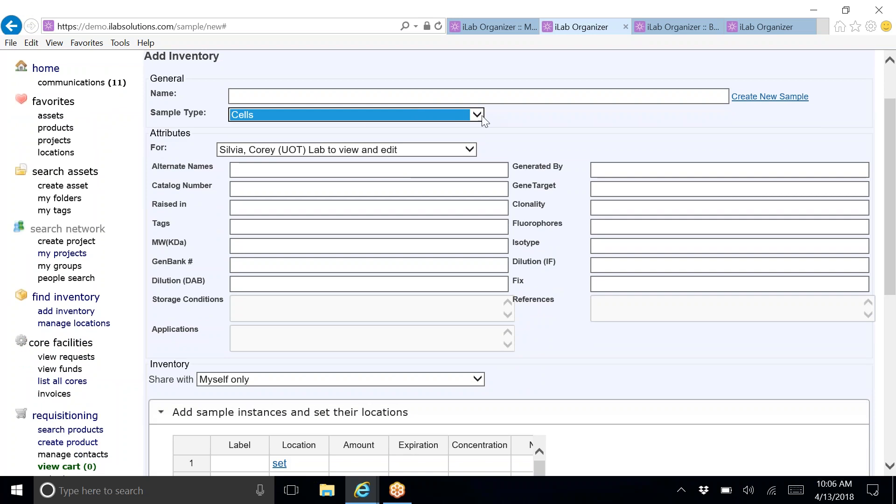
Step: Change the inventory sample type to Yeast
left_click(477, 114)
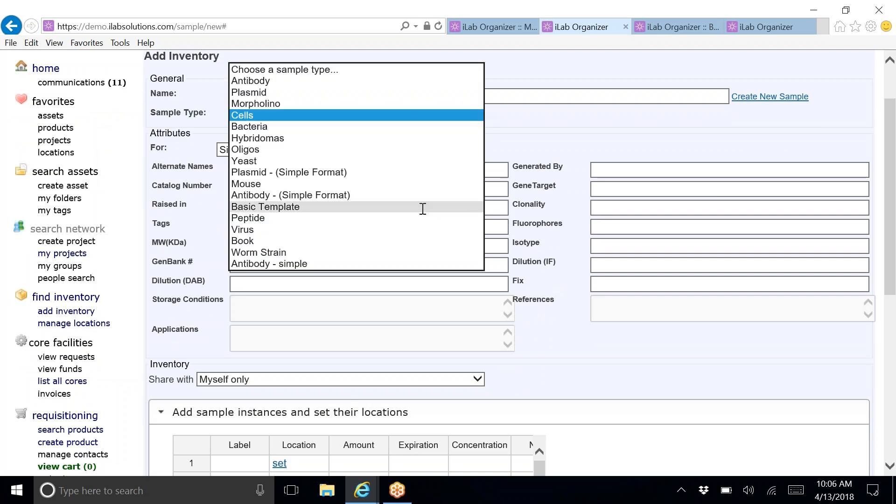
left_click(399, 161)
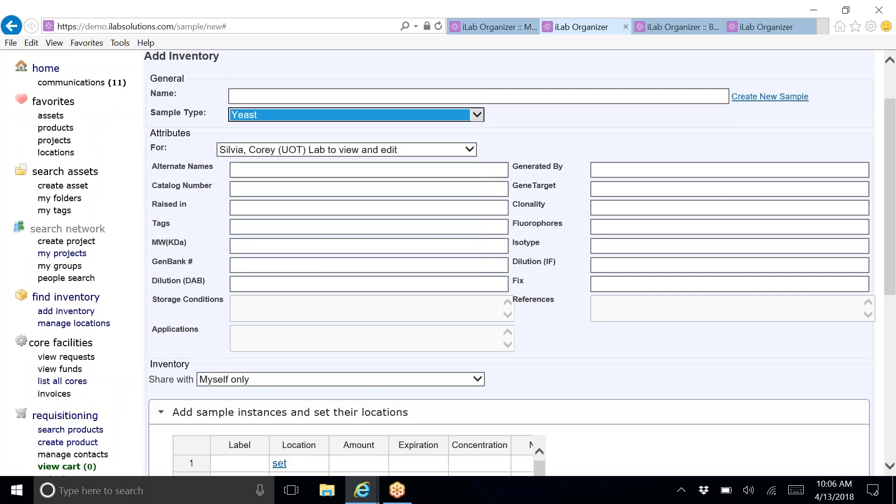
left_click(536, 116)
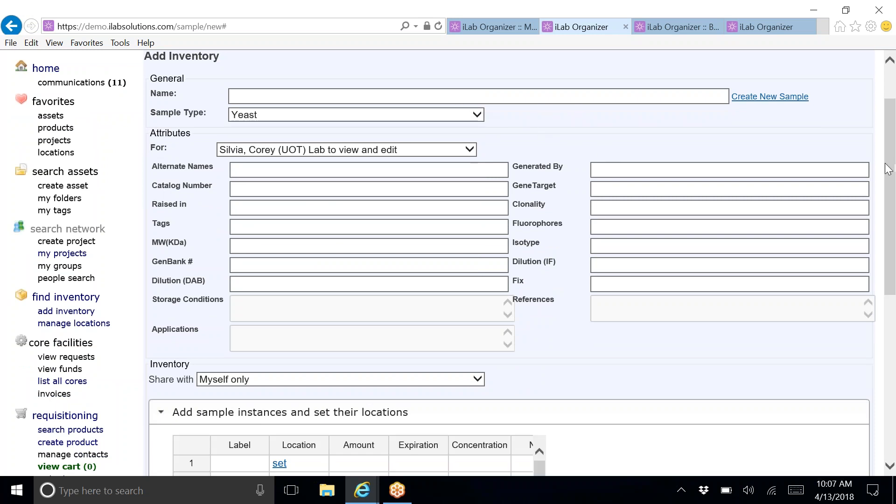
Step: Try the Oligos sample type and switch back to Yeast
scroll(887, 169, "up", 2)
left_click(421, 186)
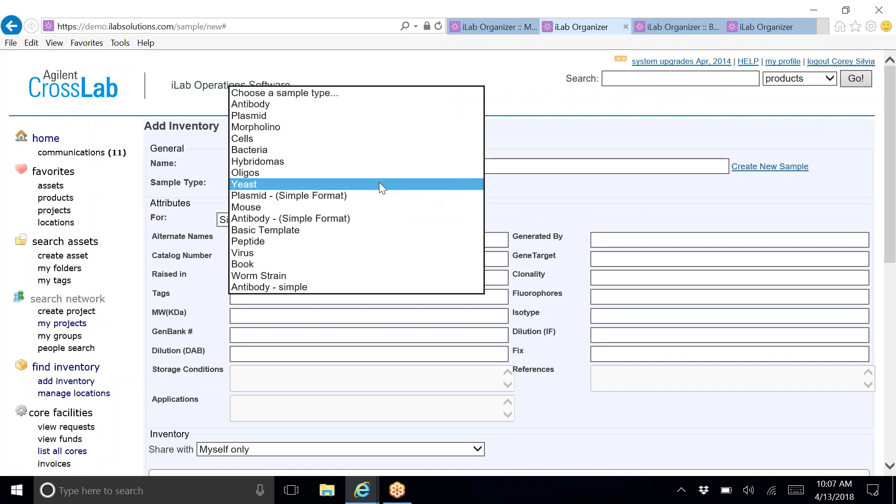
left_click(283, 181)
left_click(422, 184)
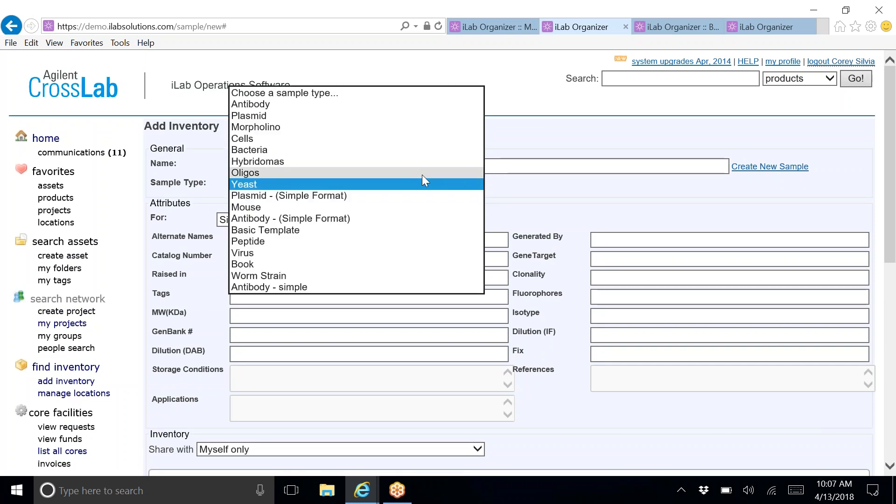
left_click(280, 172)
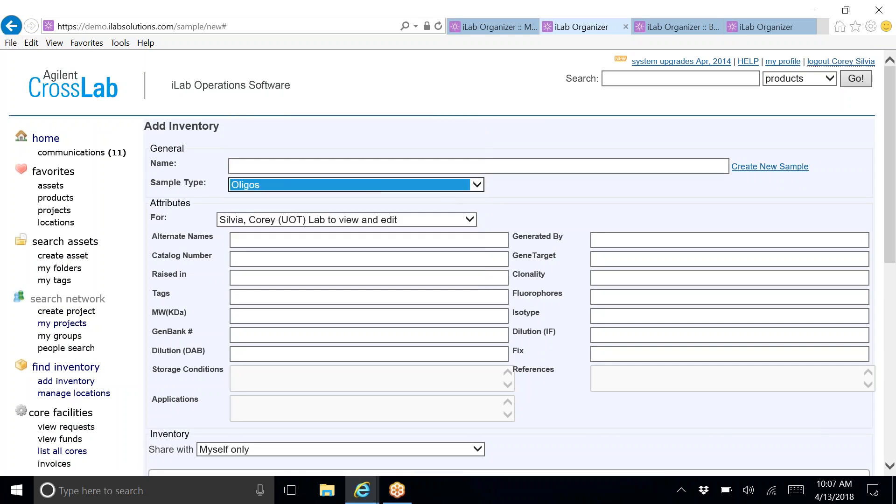
mouse_move(890, 159)
left_mouse_down()
mouse_move(891, 233)
mouse_move(890, 170)
left_mouse_up()
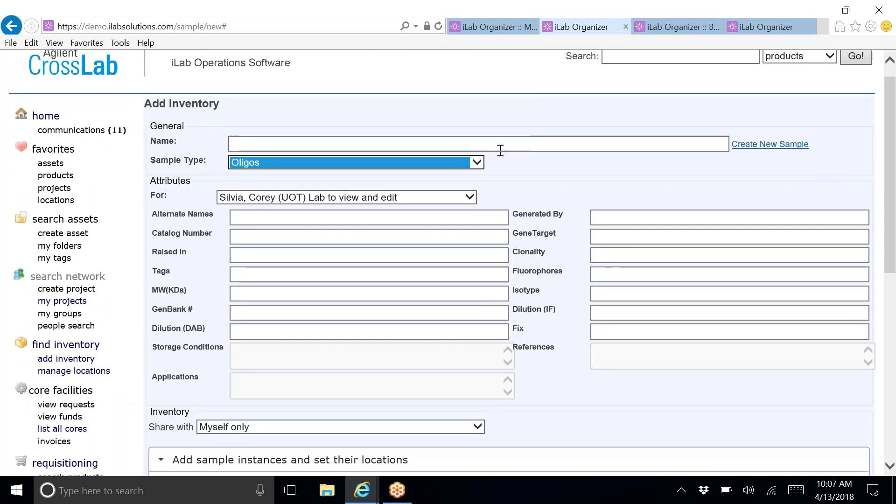
left_click(473, 164)
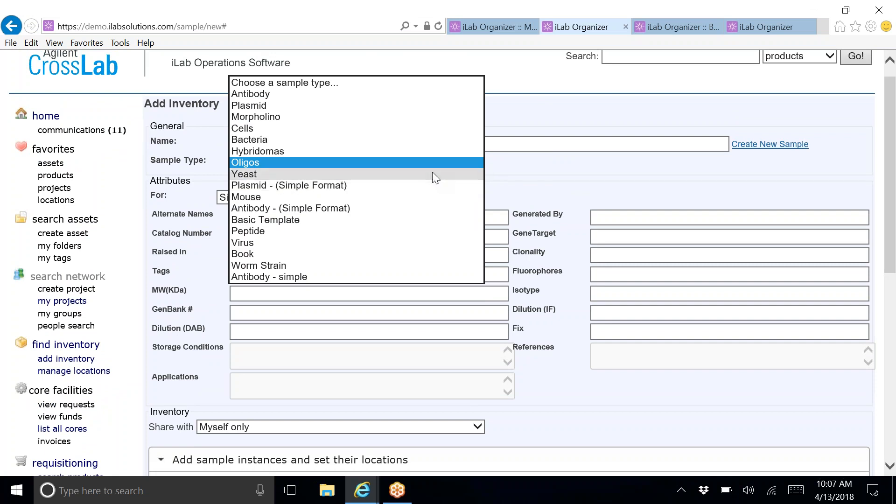
left_click(433, 174)
left_click(477, 164)
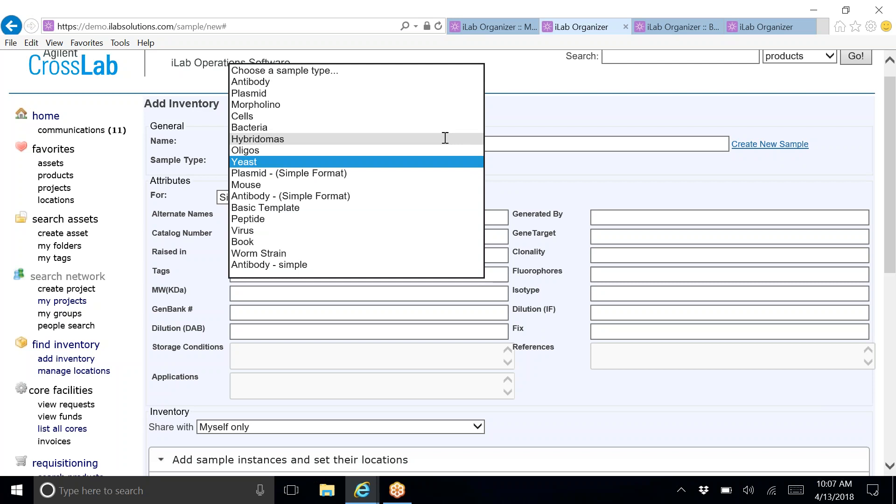
left_click(426, 163)
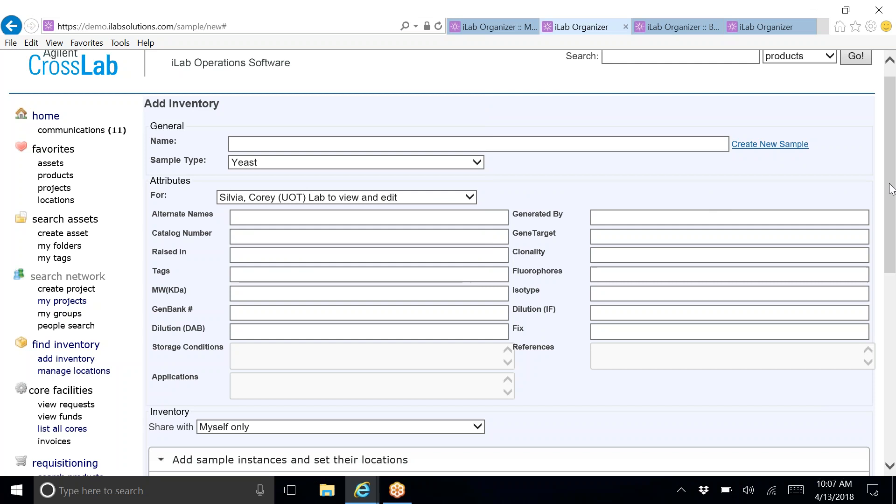
Step: Examine the Yeast attribute fields, including Storage Conditions, and the table for sample instances and their locations
scroll(339, 164, "down", 2)
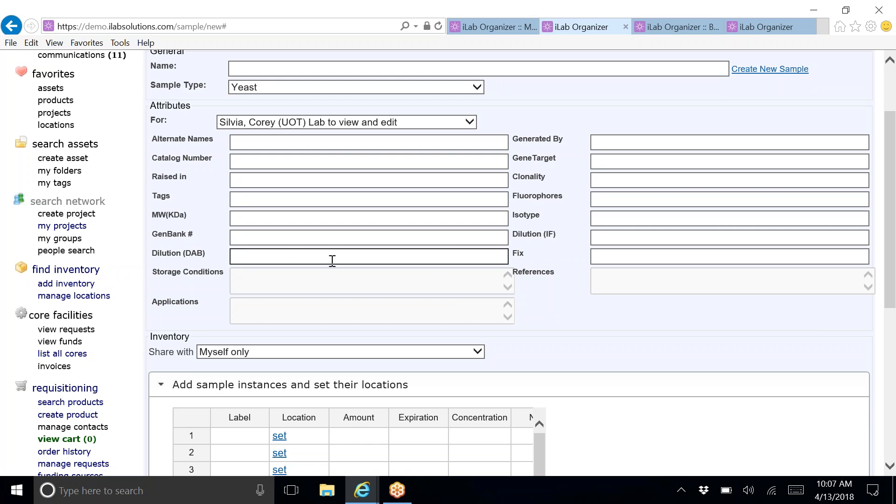
left_click(349, 286)
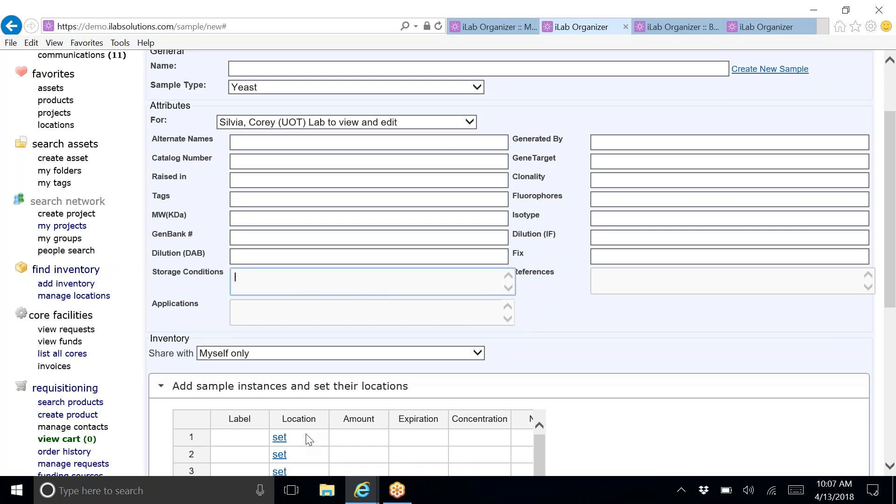
scroll(438, 335, "down", 2)
scroll(284, 340, "down", 2)
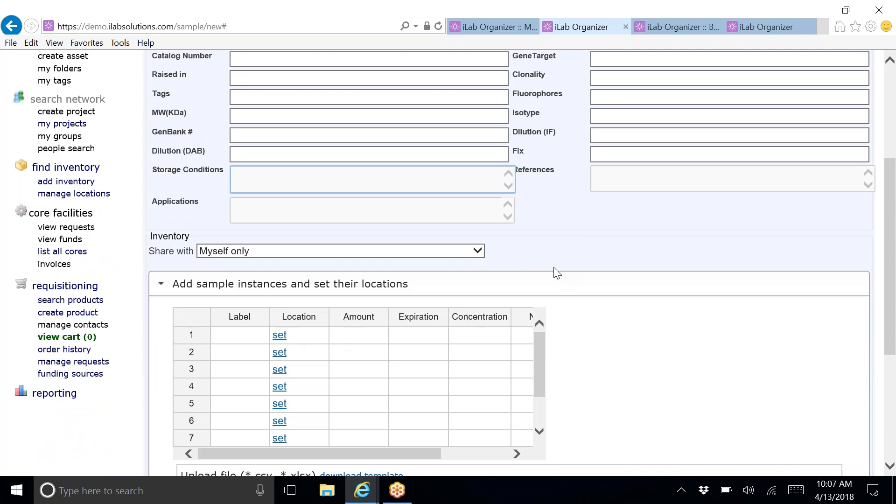
Step: Check which viewing and editing permissions are offered in the For setting of the Yeast record's attributes
scroll(556, 273, "up", 2)
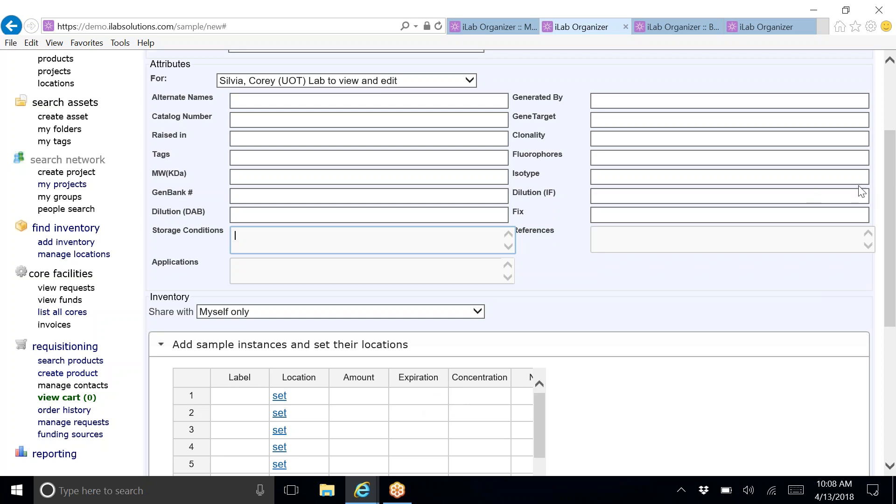
scroll(893, 185, "up", 1)
scroll(893, 185, "up", 3)
left_click(472, 163)
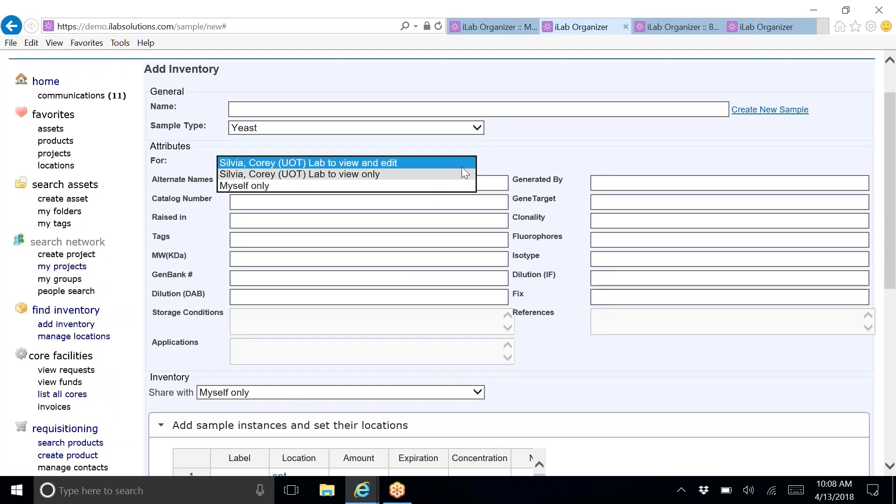
left_click(514, 152)
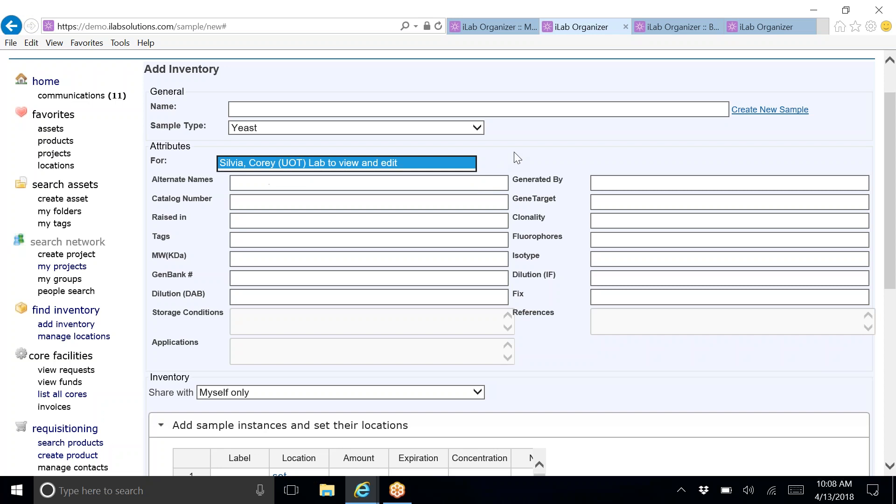
Step: Set the first sample instance's location to Harris Building > 3rd Floor > Room 323 > Freezer B > Box 6, position F:1
left_click_drag(891, 147, 891, 282)
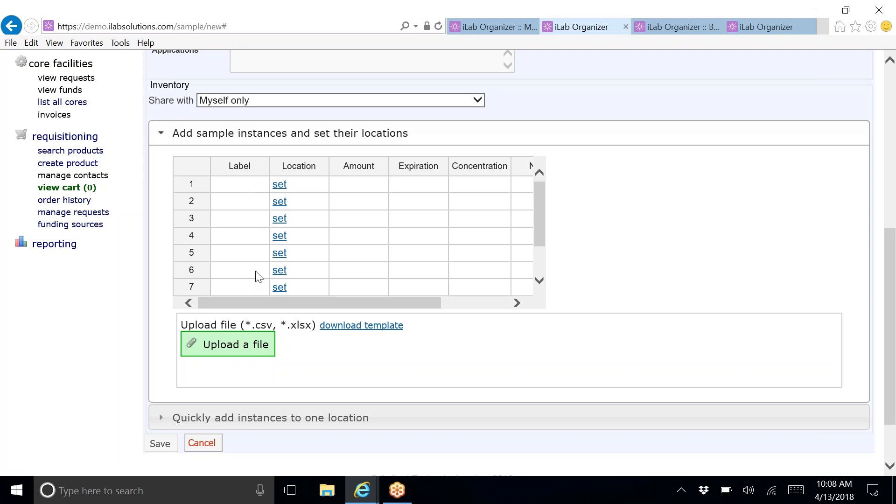
left_click_drag(348, 301, 322, 295)
left_click(279, 184)
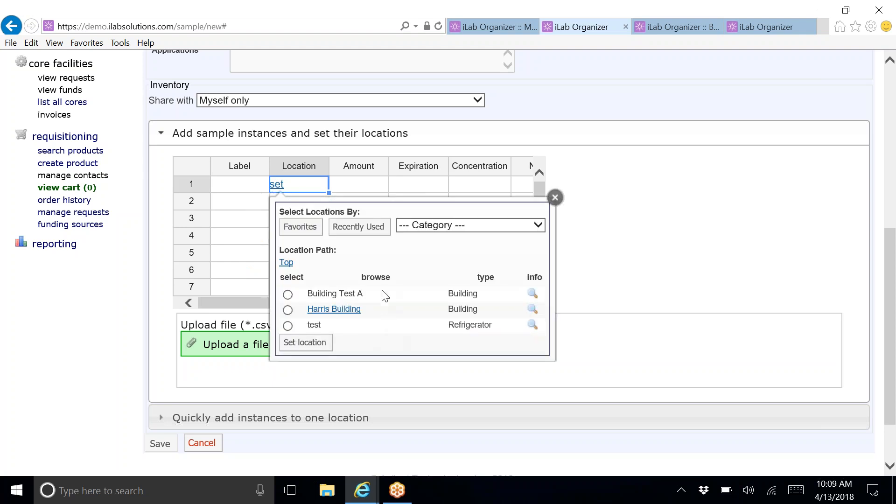
left_click(354, 310)
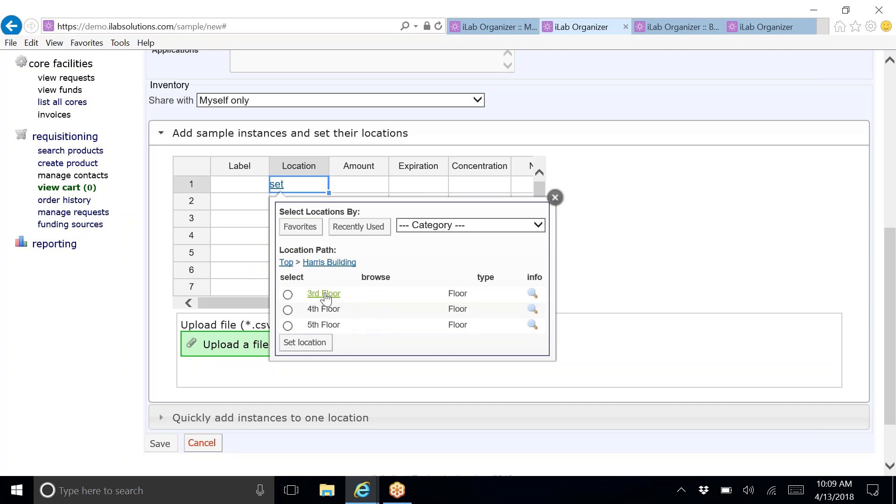
left_click(315, 294)
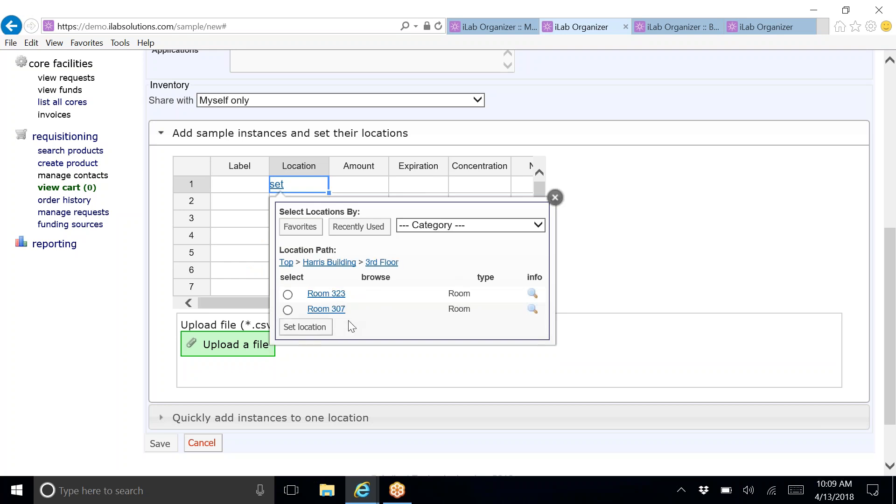
left_click(322, 295)
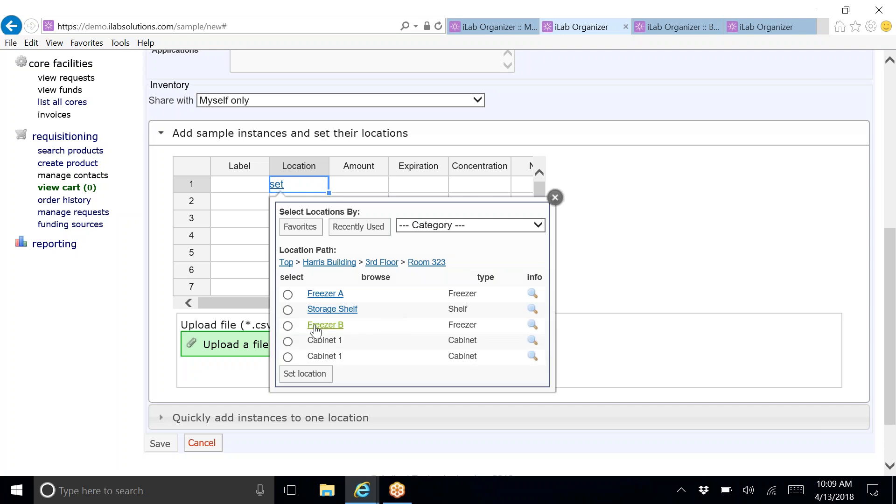
left_click(317, 325)
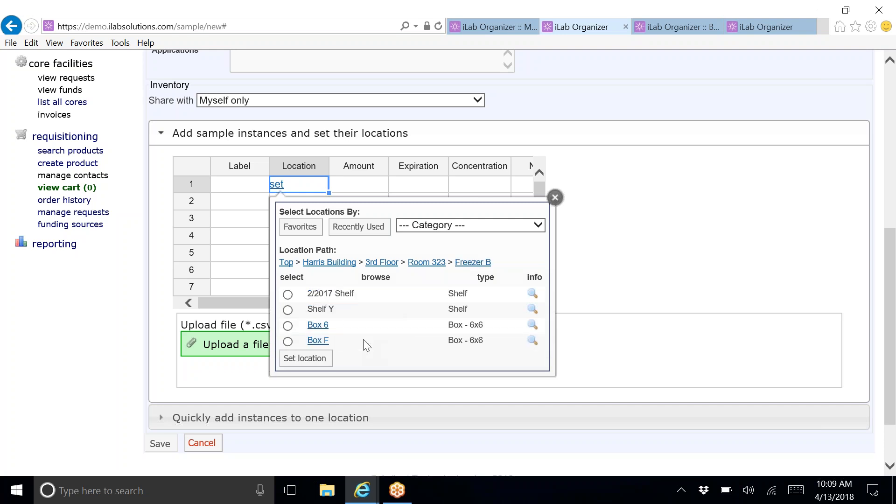
left_click(317, 329)
left_click(354, 318)
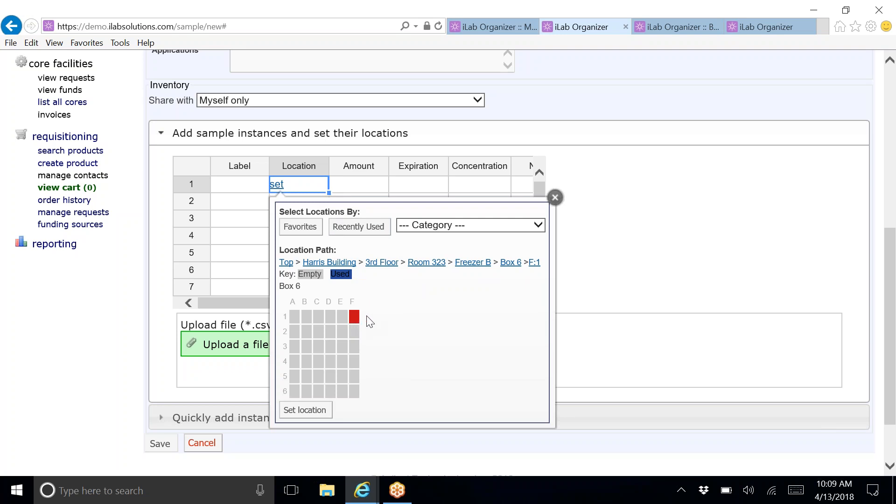
left_click(325, 413)
left_click(555, 198)
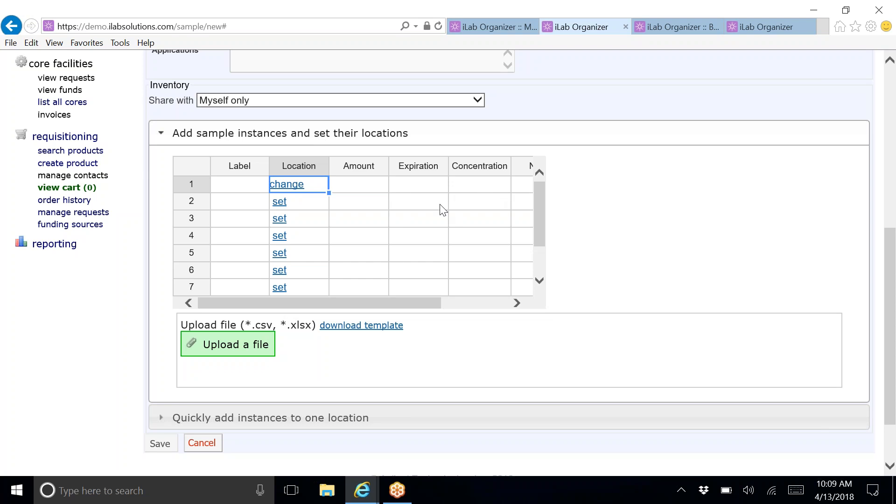
Step: Expand the option to quickly add instances to one location and enter 10 as the number of instances
scroll(356, 358, "down", 1)
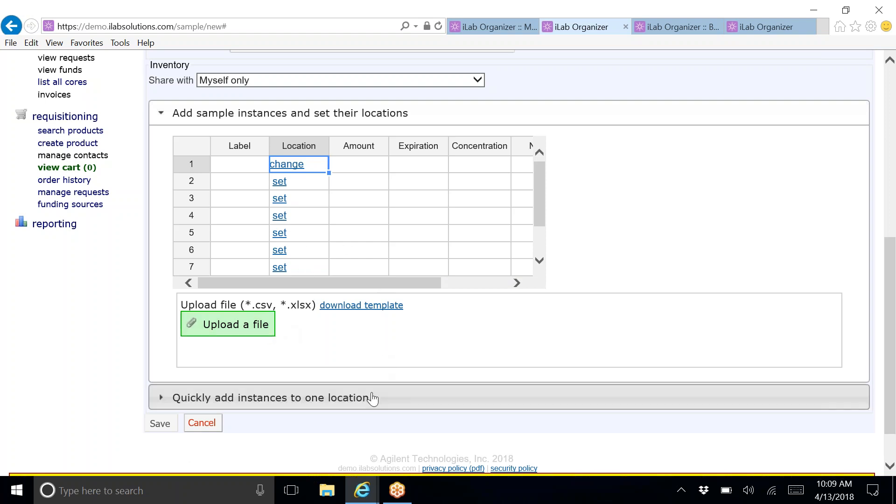
left_click(384, 404)
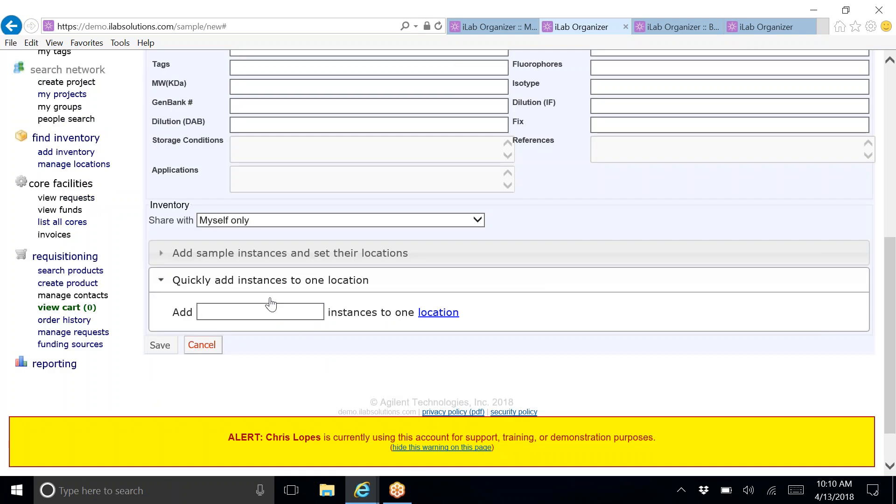
scroll(381, 308, "up", 1)
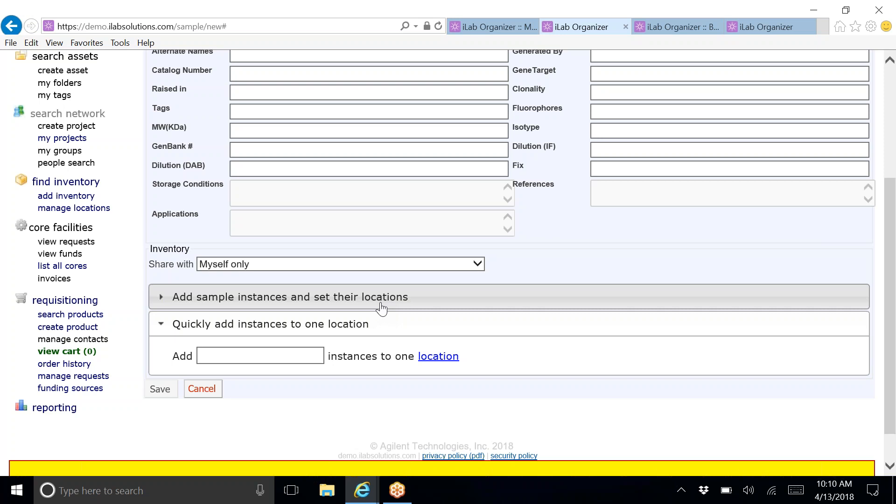
left_click(305, 355)
type("10")
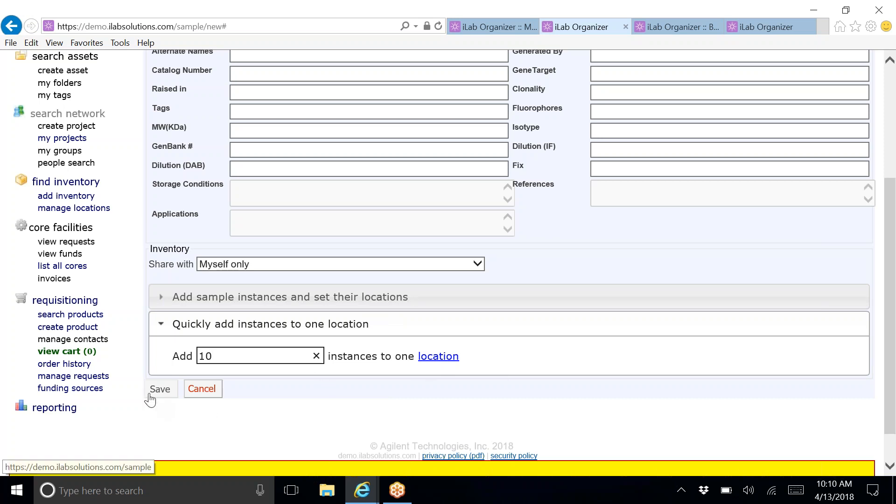
Step: Switch to the Bacteria Samples Aug 16 page and review the display column choices for its inventory table
left_click(652, 21)
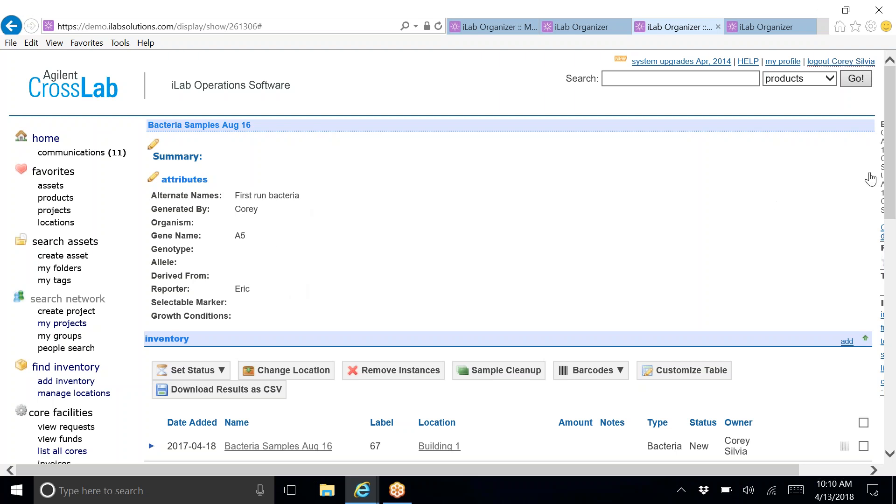
left_click_drag(892, 187, 892, 276)
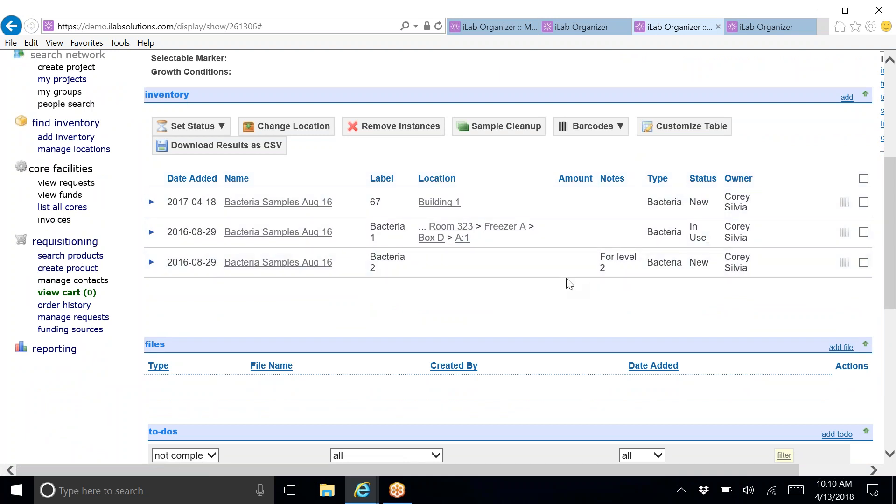
left_click(679, 127)
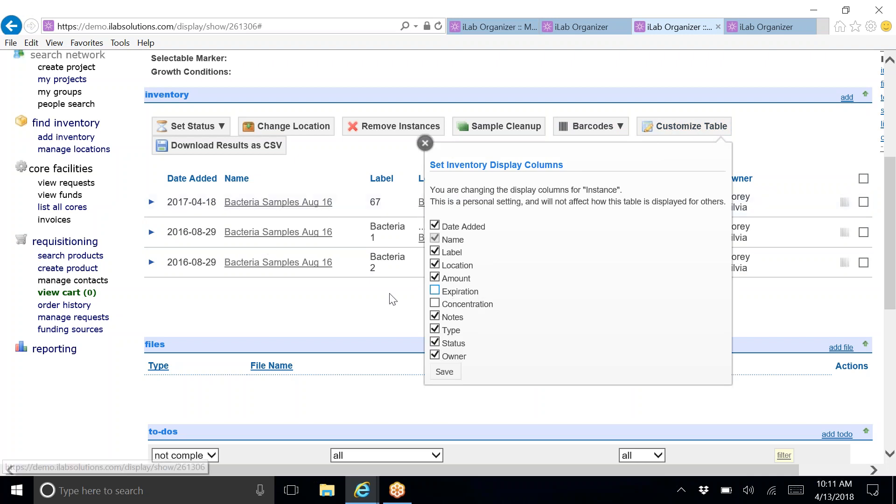
left_click(425, 143)
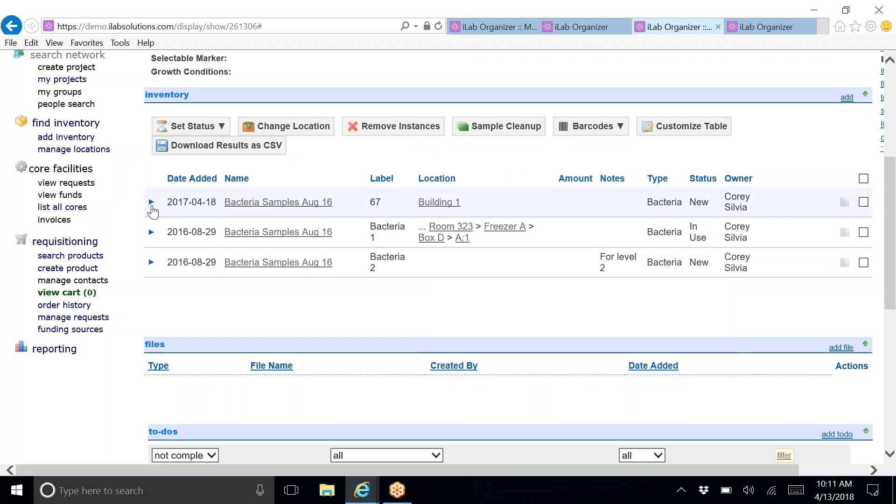
Step: Examine the details of the bacteria instance labelled 67 and the event types available for its history, then collapse it
left_click(151, 204)
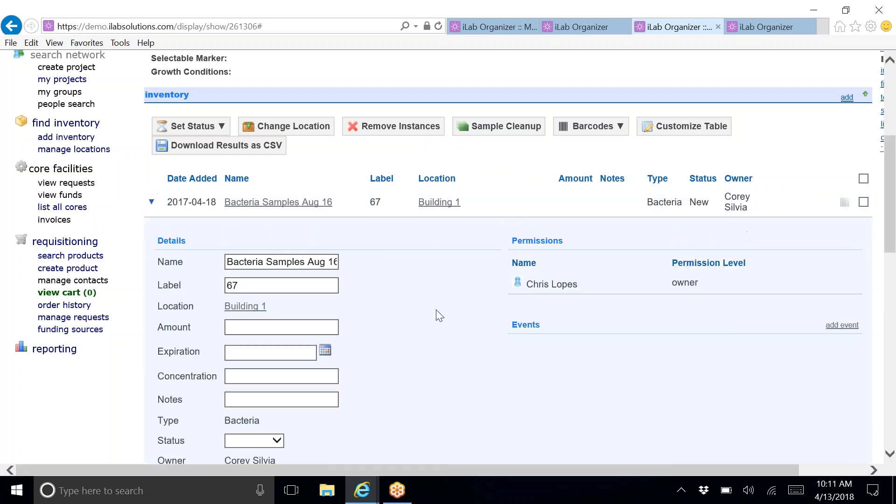
scroll(436, 309, "down", 3)
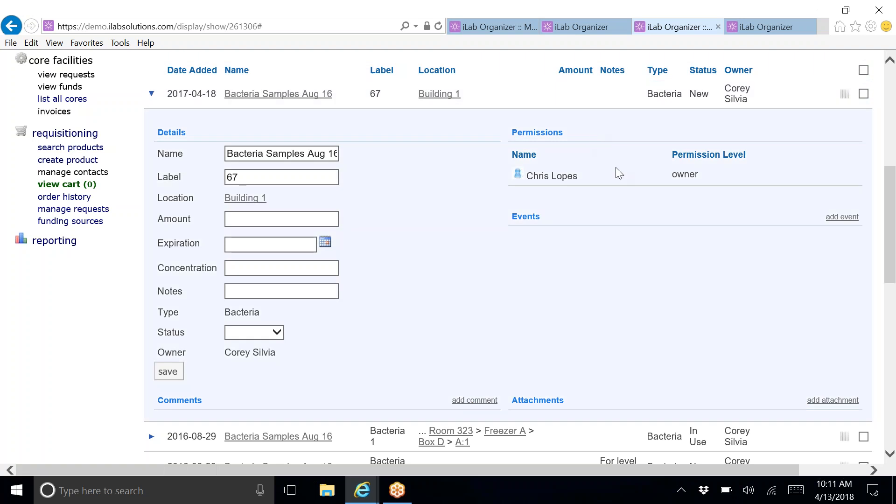
left_click(842, 216)
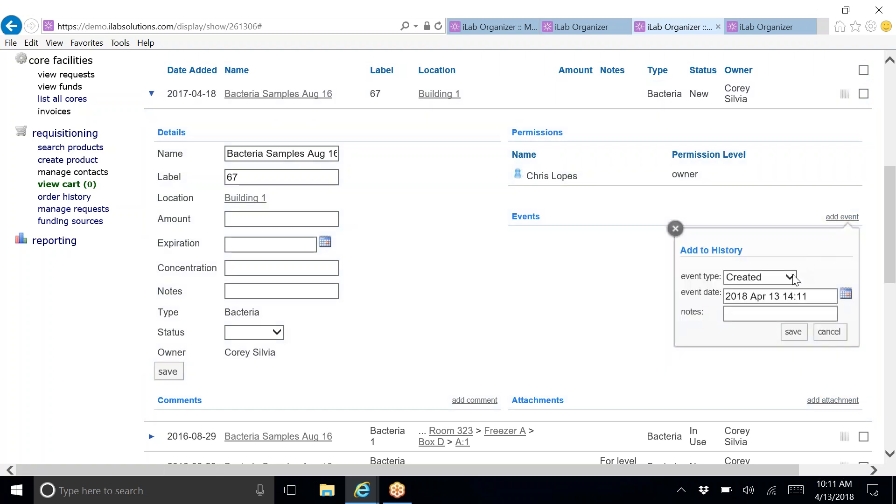
left_click(792, 276)
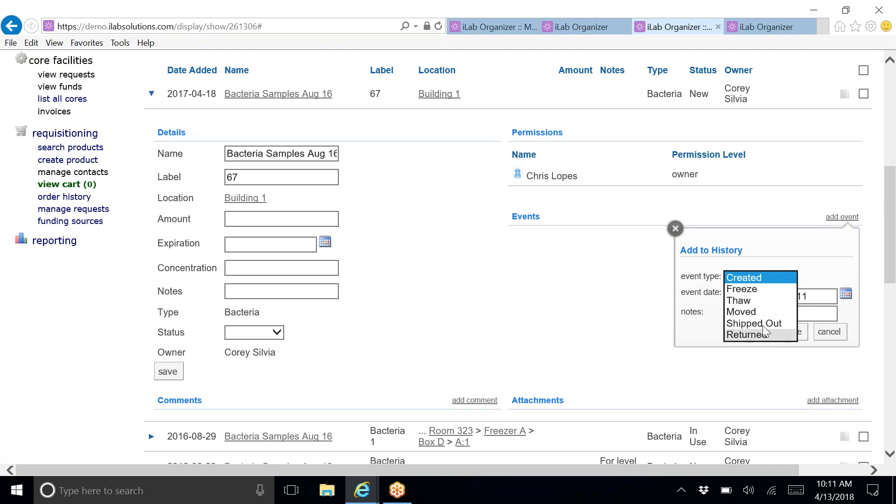
left_click(811, 261)
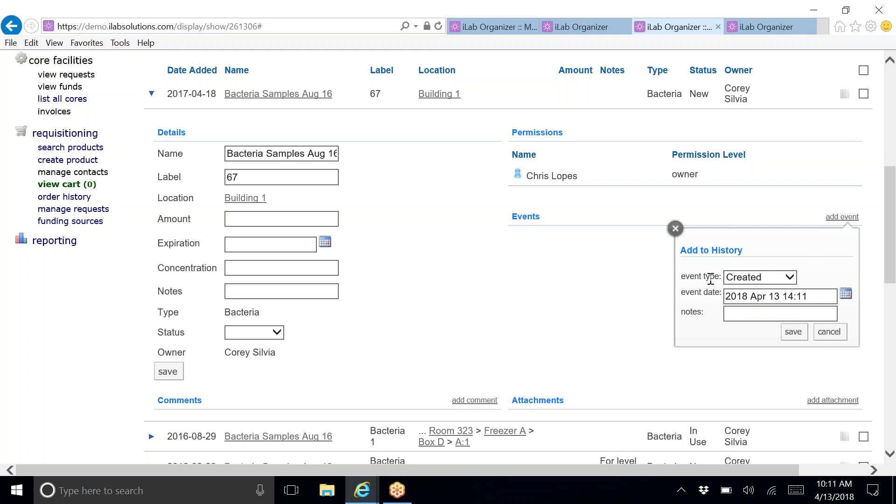
left_click(676, 229)
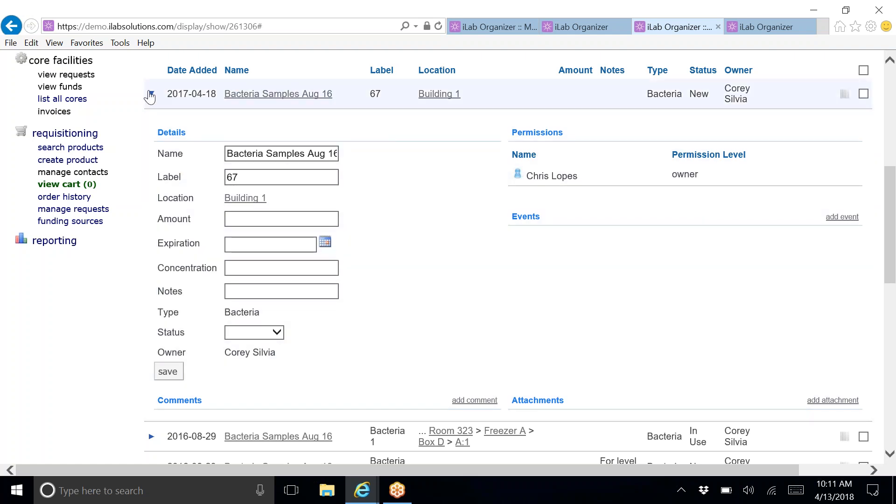
left_click(150, 95)
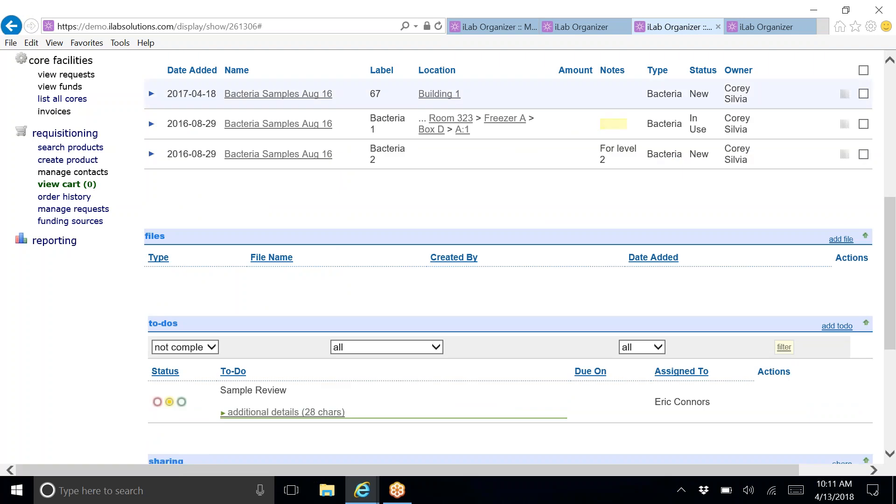
Step: Open the Amount and Status of the instance labelled 67 for inline editing and review the status choices
left_click(589, 100)
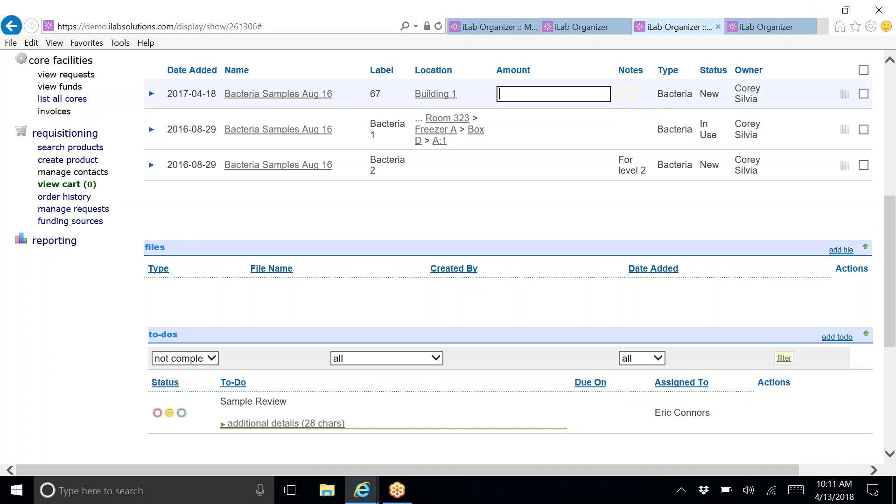
left_click(705, 109)
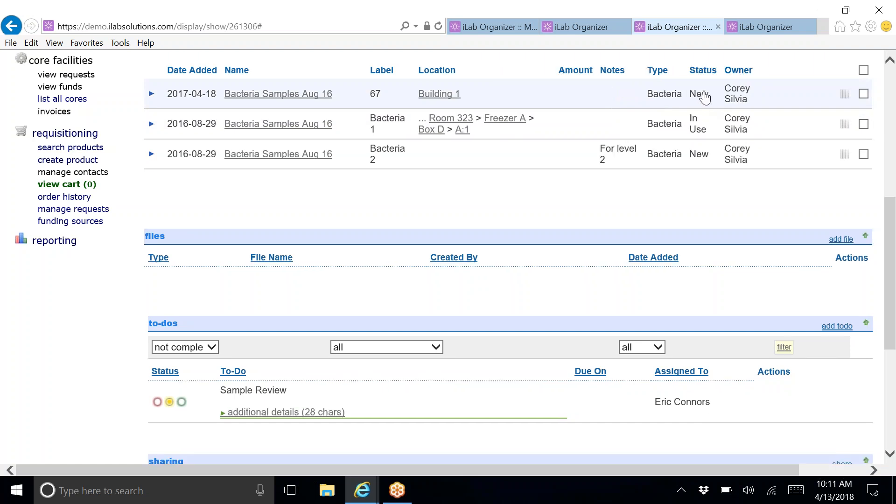
left_click(707, 95)
left_click(698, 92)
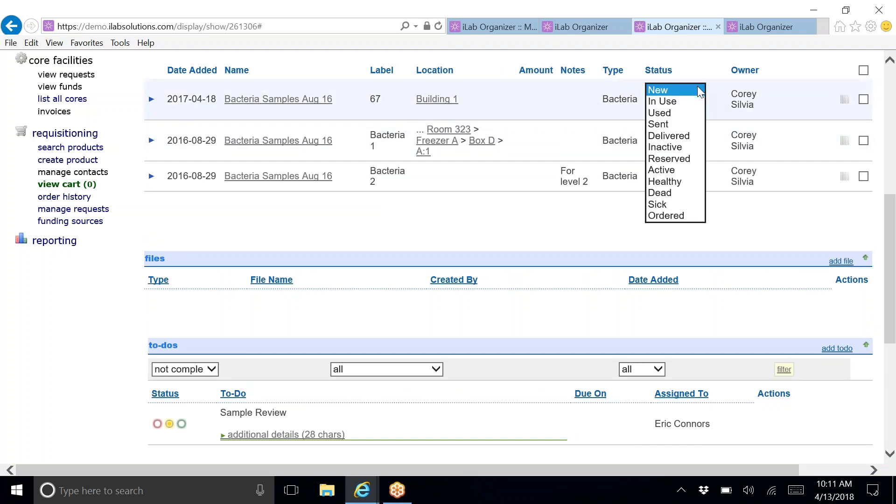
left_click(790, 227)
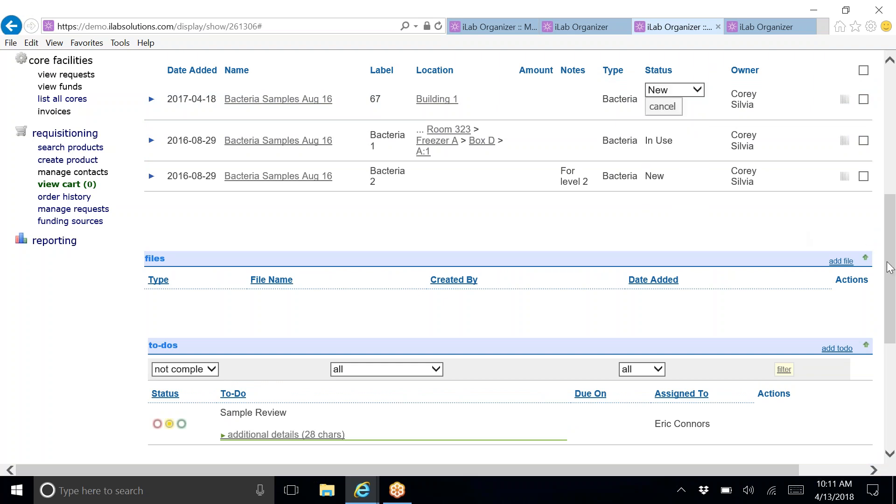
Step: Look through the files, to-dos, sharing, links and comments sections of the Bacteria Samples Aug 16 page
scroll(891, 248, "down", 3)
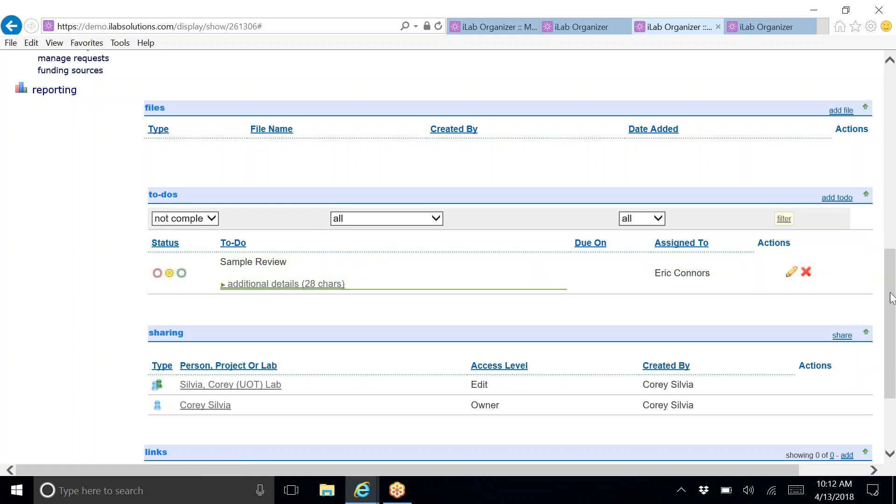
scroll(891, 299, "down", 3)
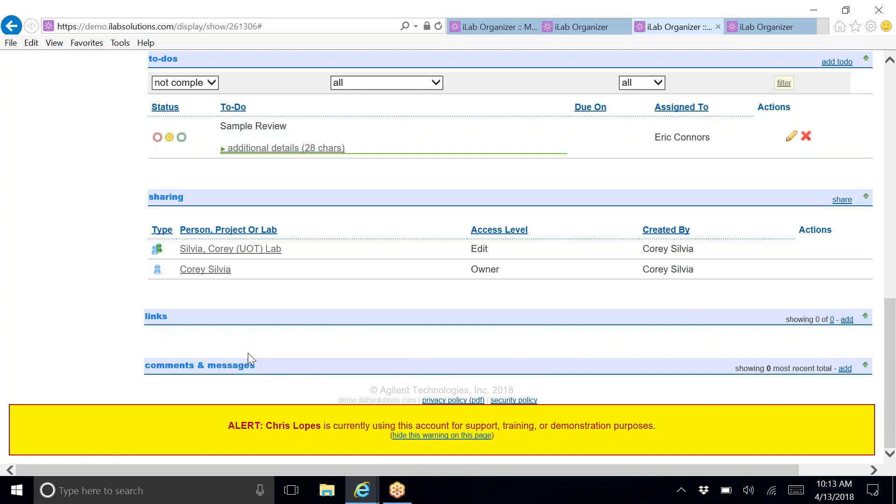
left_click_drag(886, 364, 893, 134)
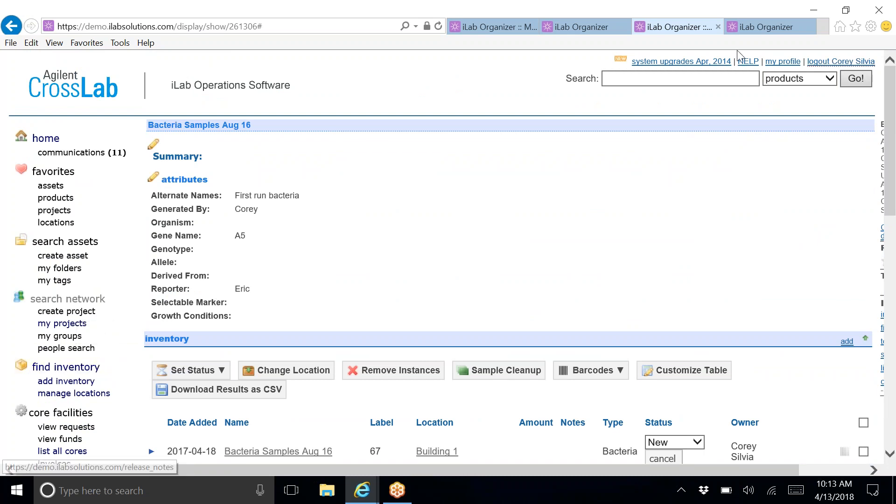
Step: Switch to the Inventory search page and look over its filters and the list of inventory items
left_click(747, 32)
mouse_move(893, 131)
left_mouse_down()
mouse_move(893, 157)
mouse_move(893, 145)
left_mouse_up()
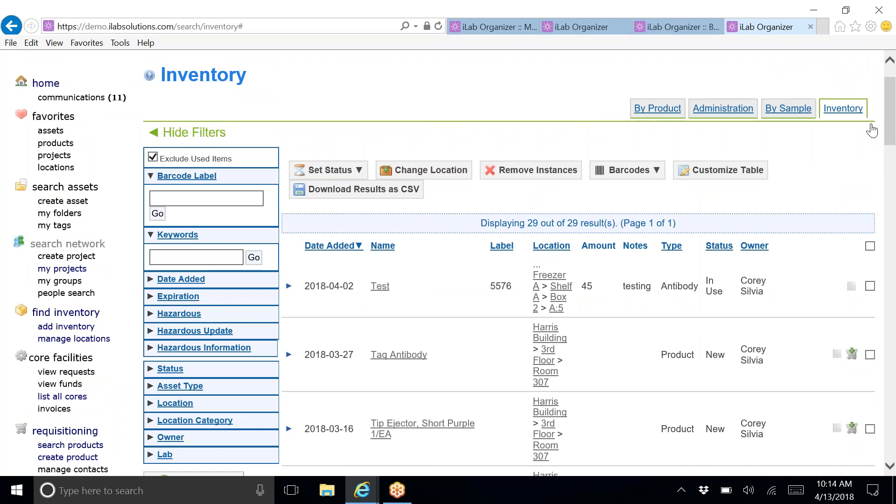
left_click_drag(891, 127, 892, 147)
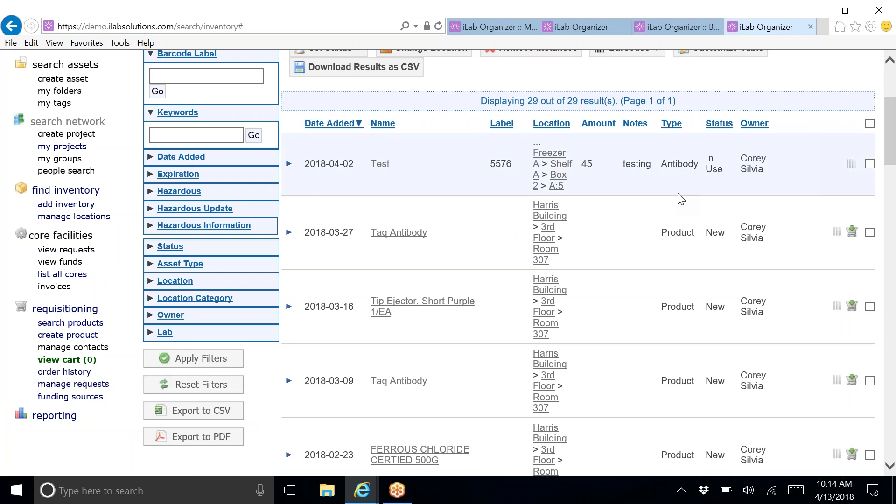
Step: Filter the inventory list to the asset types Antibody, Bacteria and Virus
left_click(150, 250)
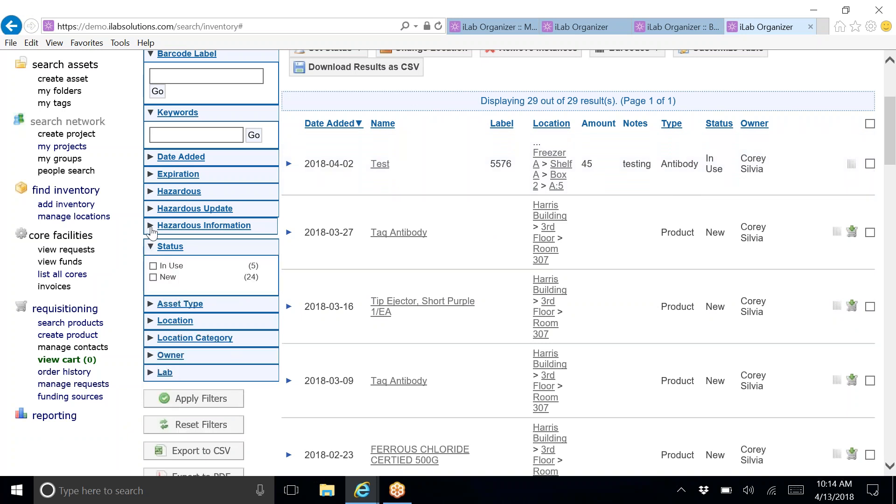
left_click(149, 305)
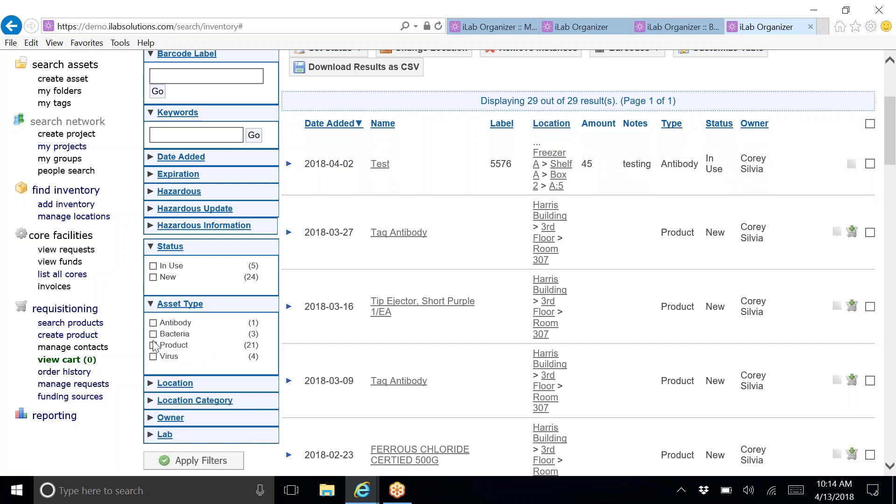
left_click(154, 322)
left_click(153, 334)
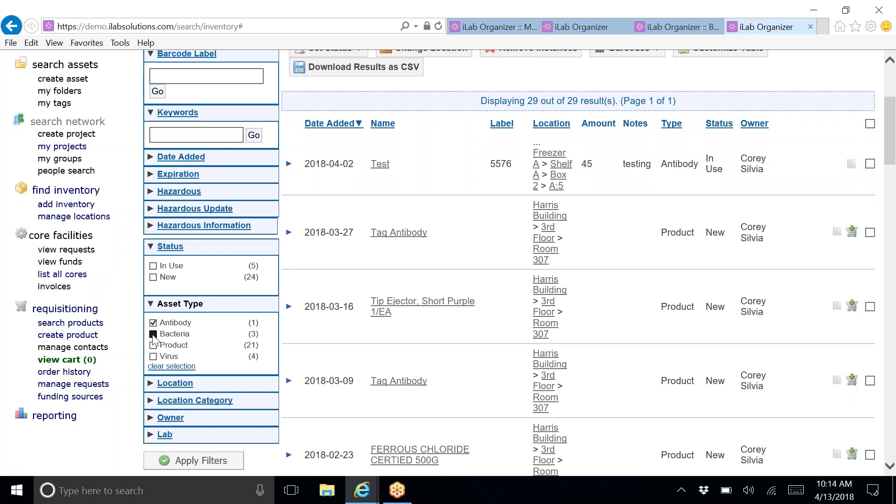
left_click(154, 356)
left_click(208, 464)
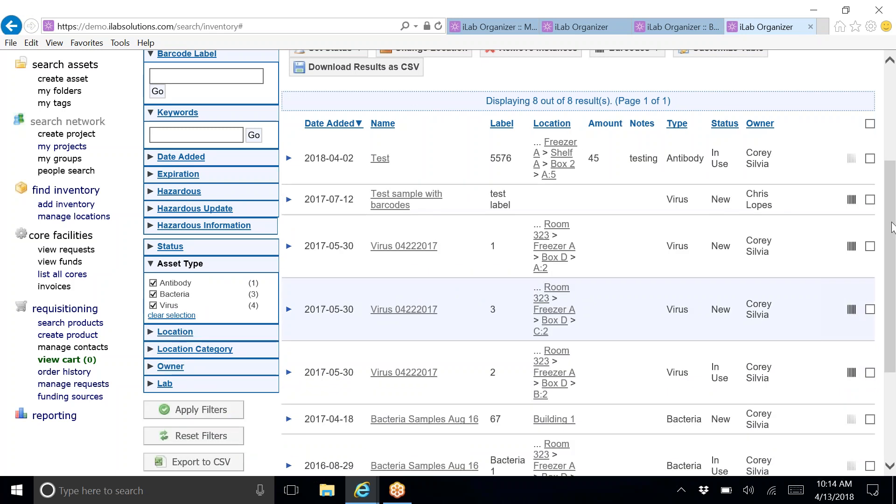
Step: Examine the details of the Virus 04222017 instance labelled 1 and collapse them again
left_click_drag(892, 225, 893, 261)
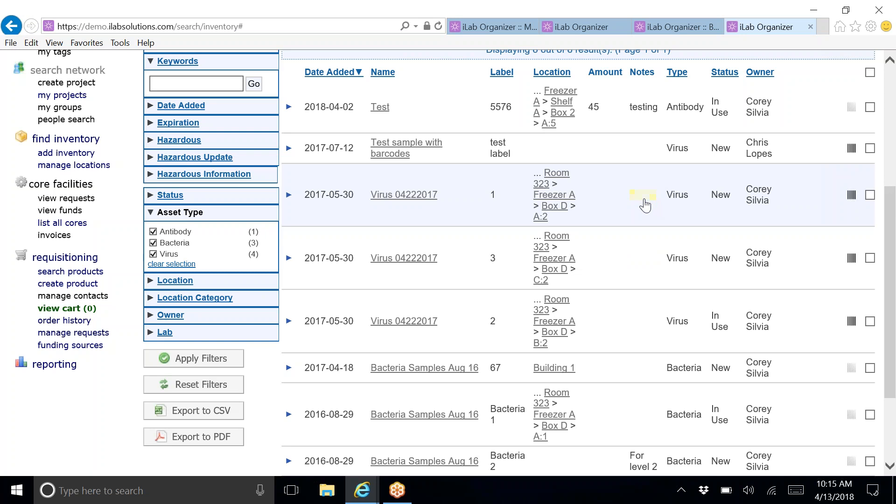
left_click(645, 204)
left_click(289, 217)
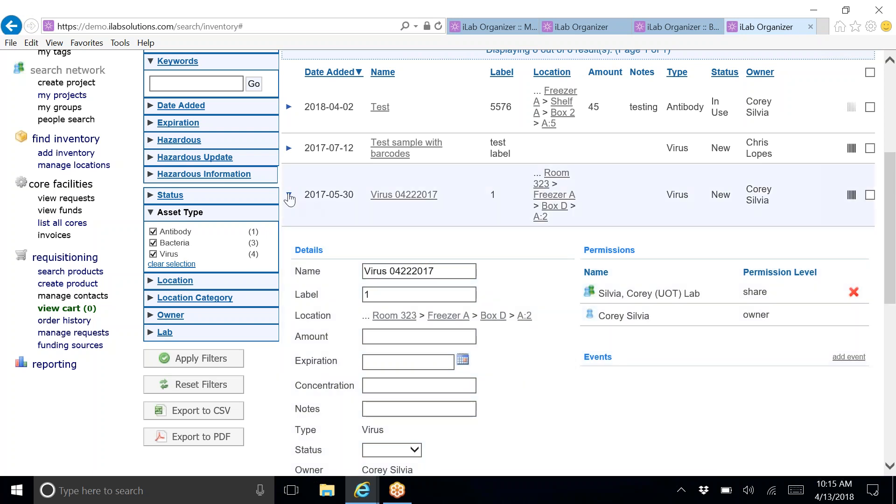
left_click(289, 196)
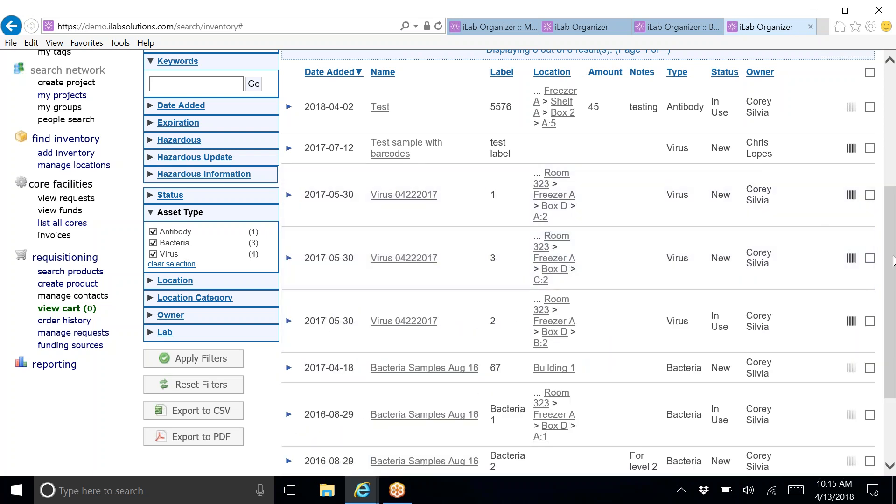
Step: Look over the filtered inventory list, its barcode icons and bulk actions, and the Barcode Label search field
scroll(894, 256, "up", 1)
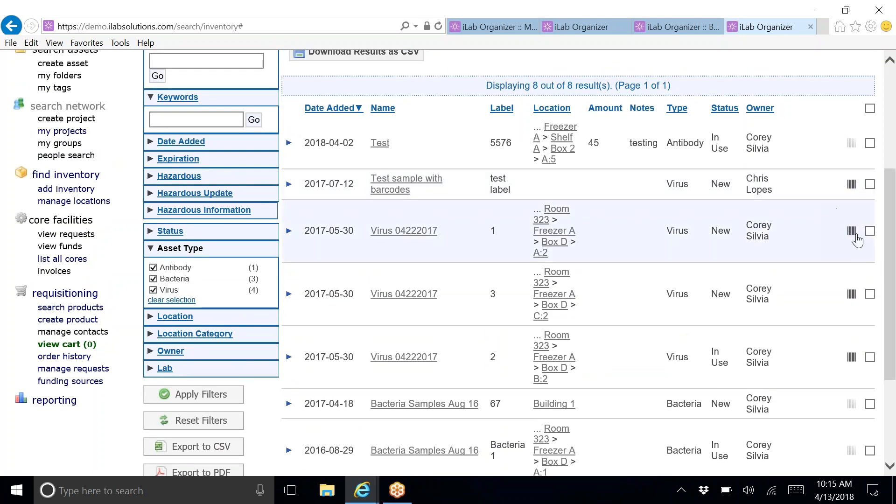
left_click_drag(891, 231, 895, 193)
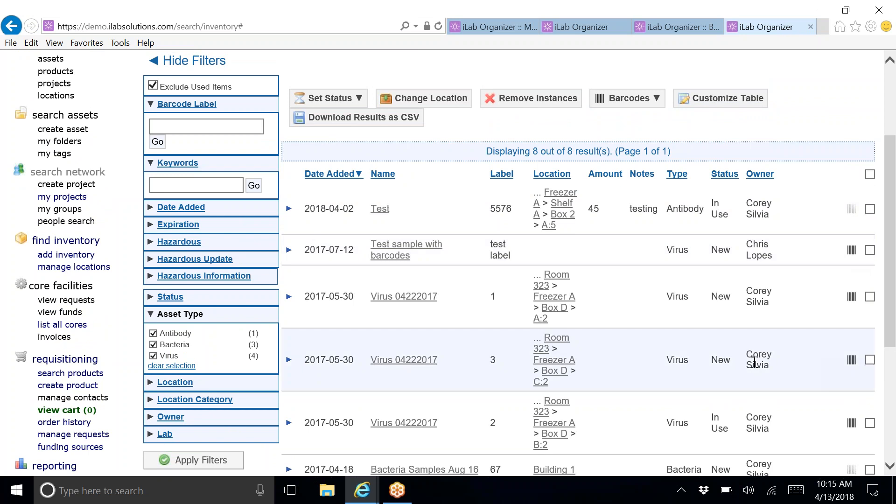
scroll(754, 362, "down", 1)
scroll(754, 361, "down", 3)
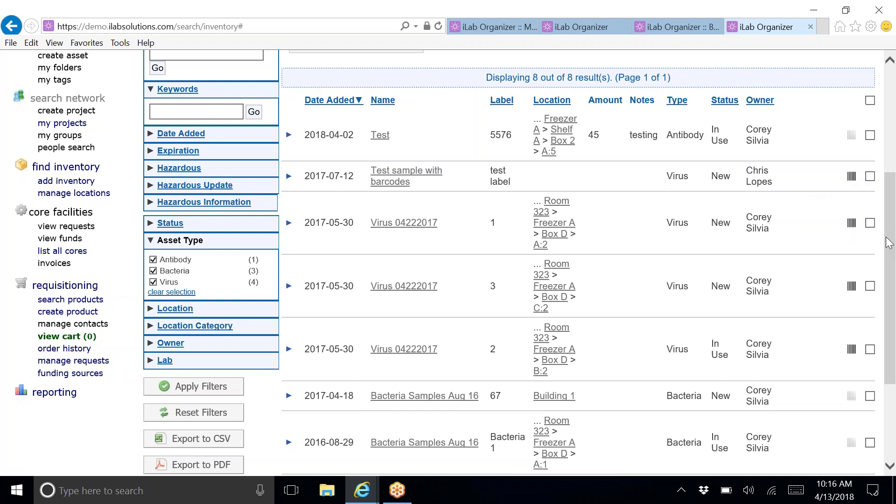
left_click_drag(892, 238, 894, 196)
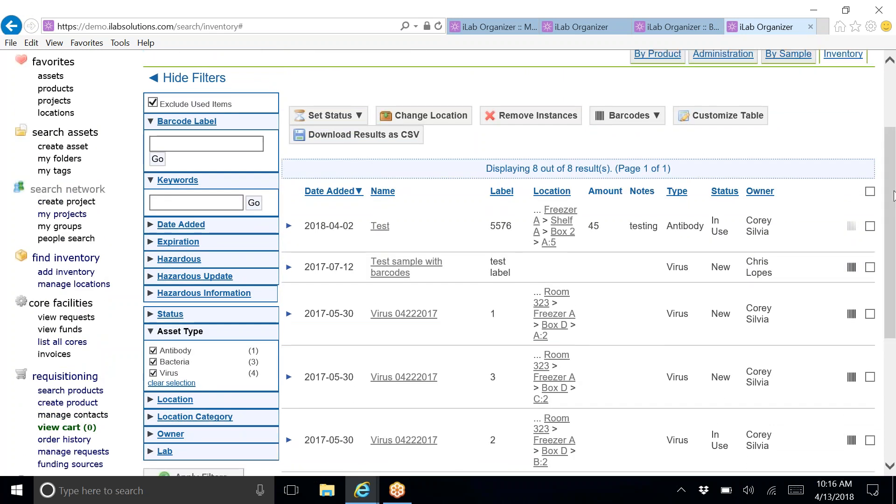
left_click(208, 144)
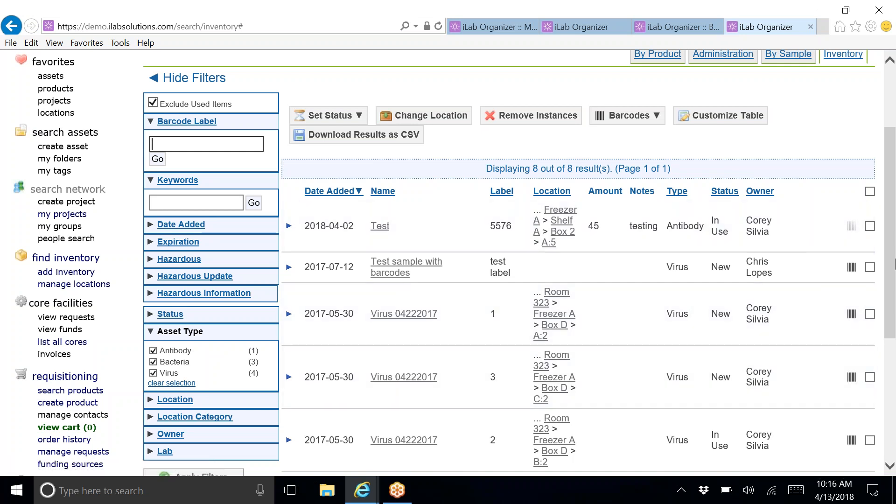
left_click_drag(894, 264, 893, 293)
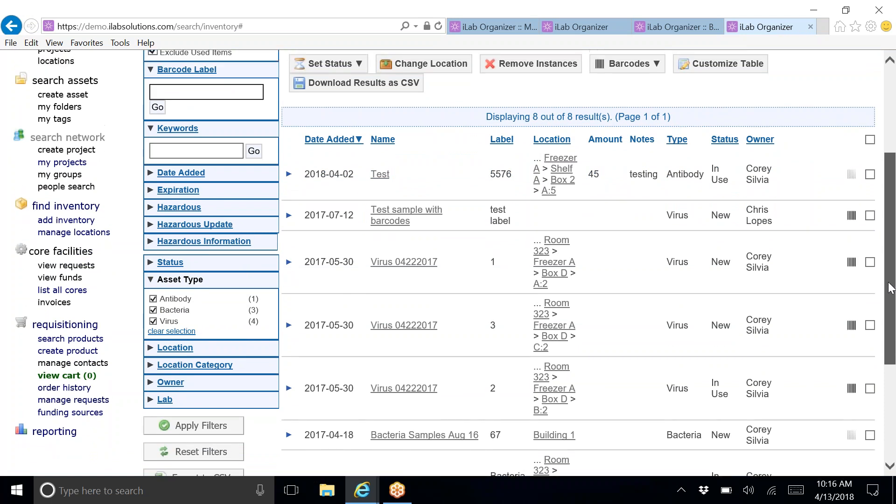
scroll(550, 125, "up", 1)
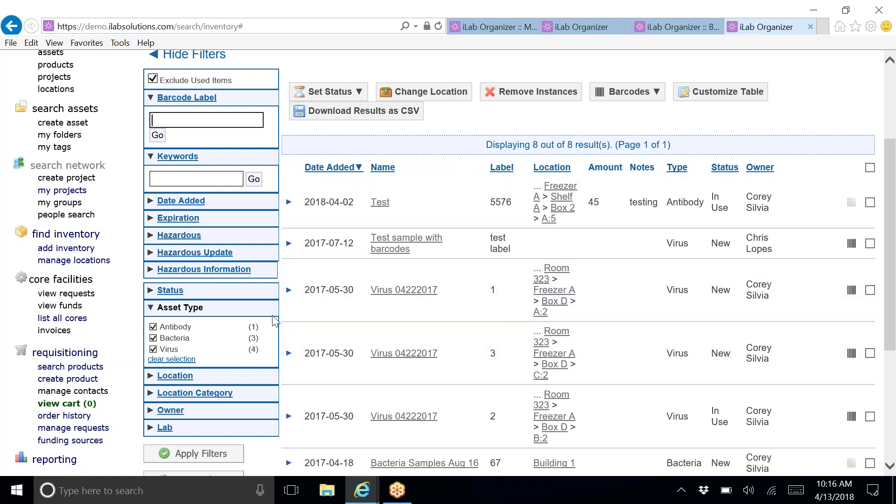
scroll(273, 315, "down", 2)
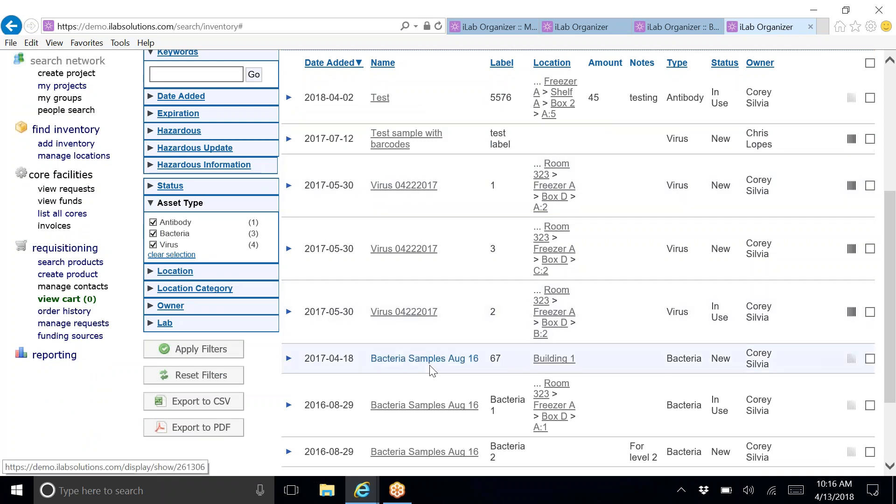
Step: Expand the Location filter and review the locations available for narrowing the inventory list
left_click(150, 272)
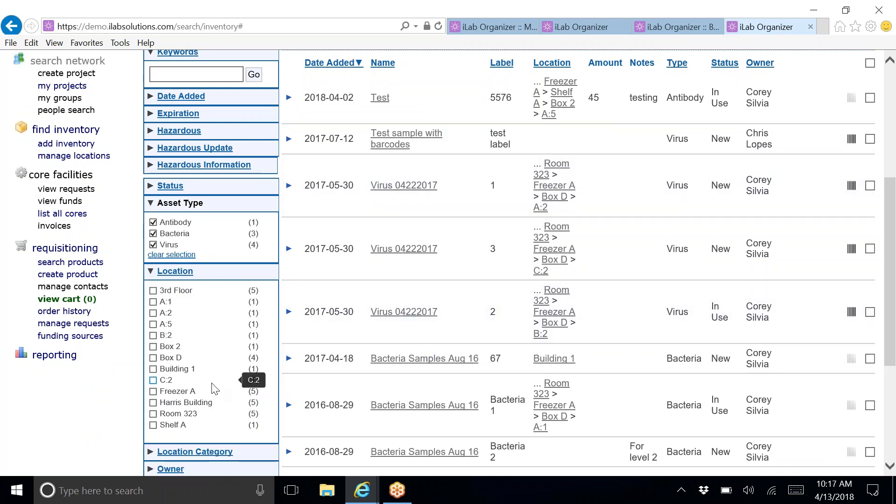
scroll(215, 389, "down", 2)
scroll(211, 382, "down", 2)
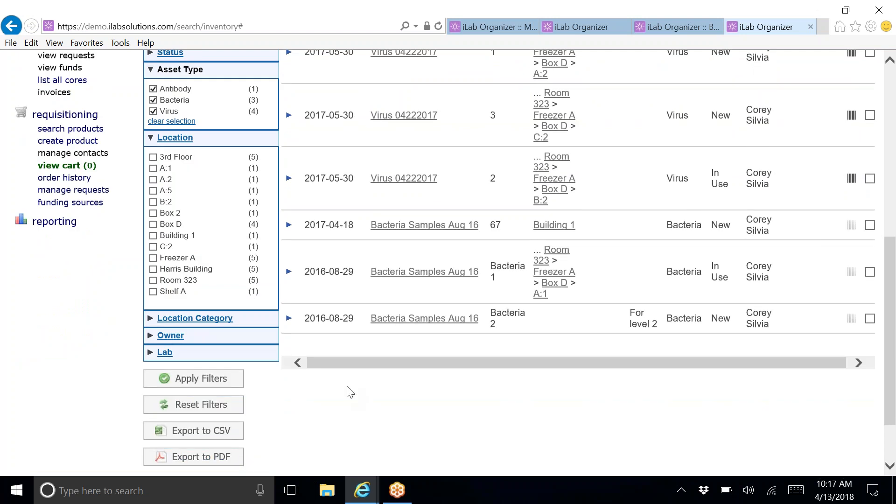
scroll(348, 391, "up", 4)
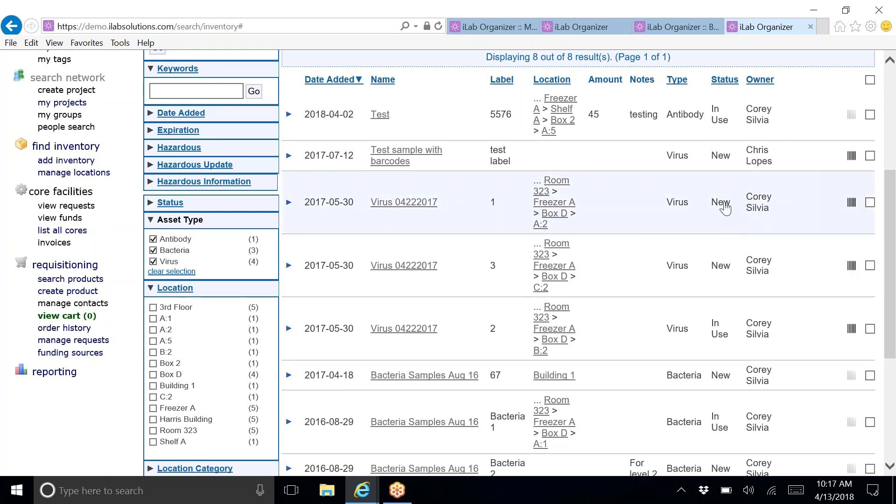
Step: Open the status of the Virus 04222017 instance labelled 1 for inline editing
left_click(725, 206)
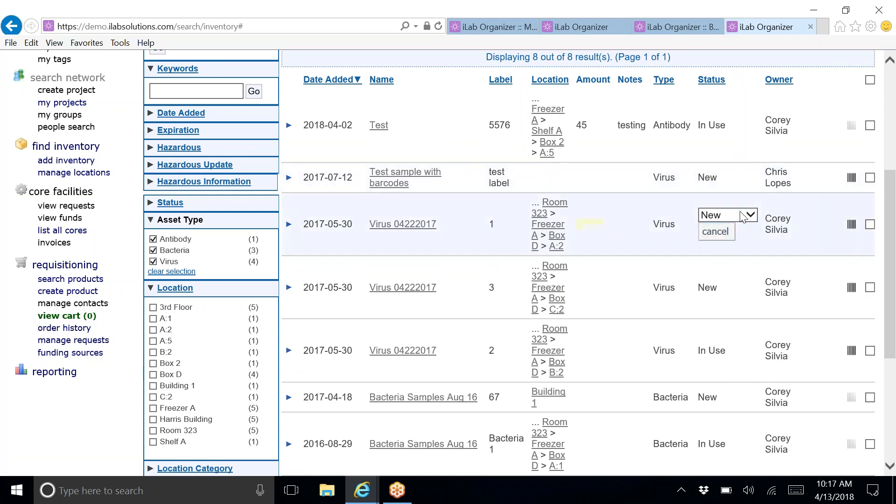
left_click_drag(891, 204, 889, 95)
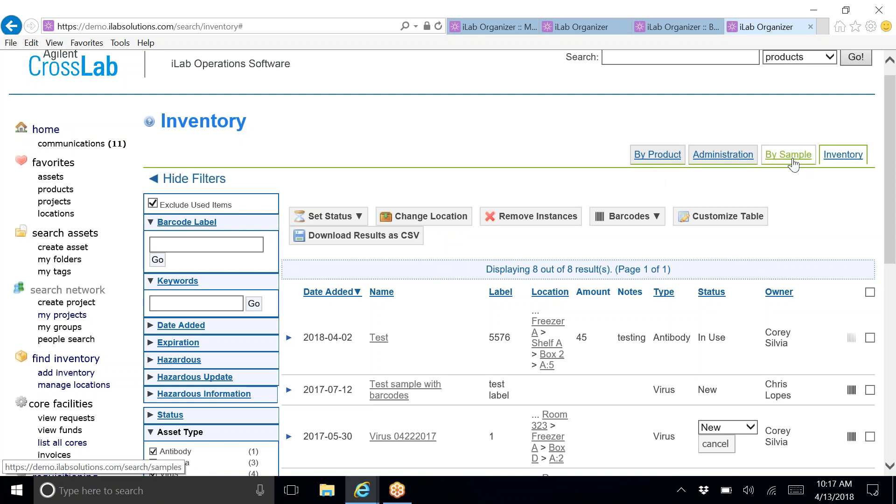
scroll(889, 187, "down", 3)
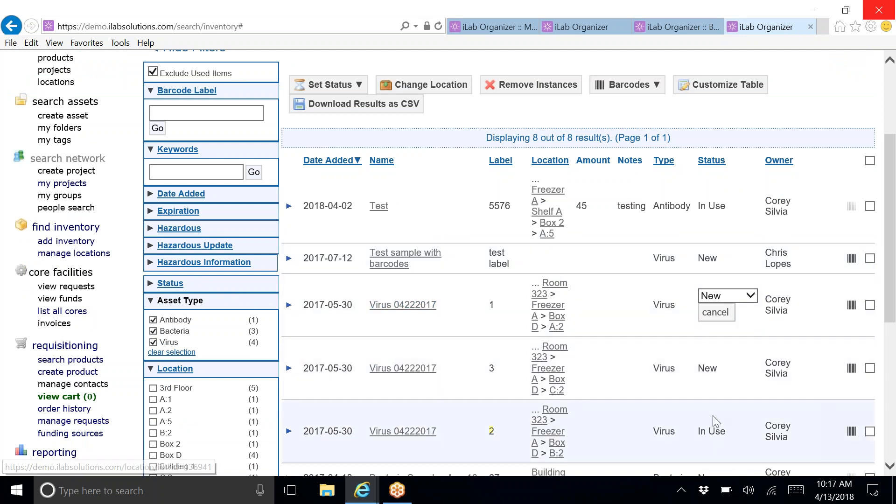
Step: Switch to the inventory view by sample and look over the sample types and inventory counts
left_click_drag(893, 310, 892, 249)
left_click(790, 159)
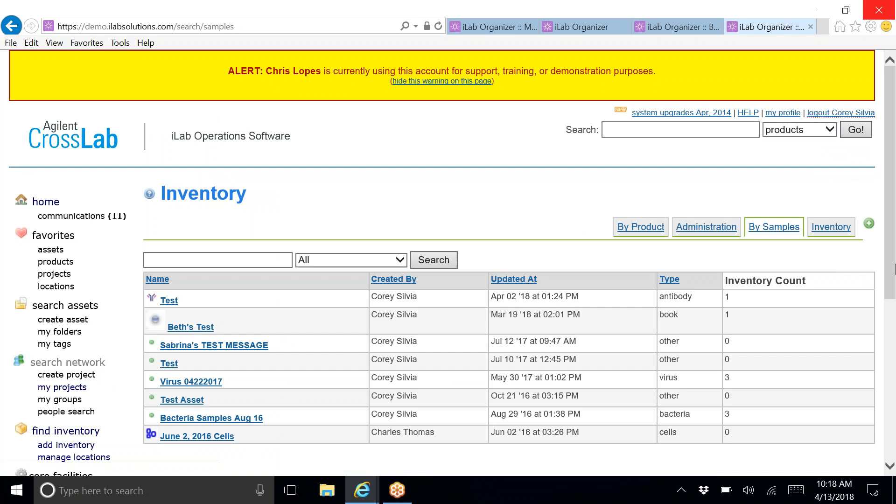
left_click_drag(895, 270, 886, 343)
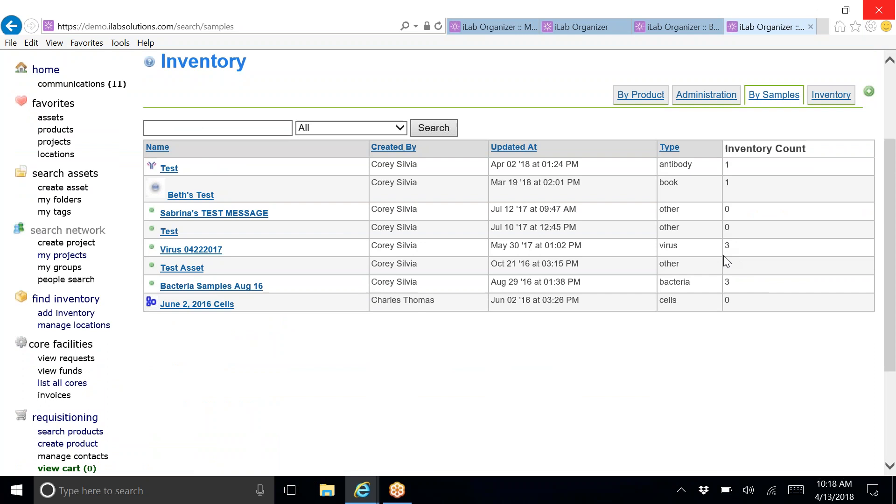
Step: Open the Virus 04222017 sample in a separate browser tab, view its attributes, and return to the sample list
right_click(205, 249)
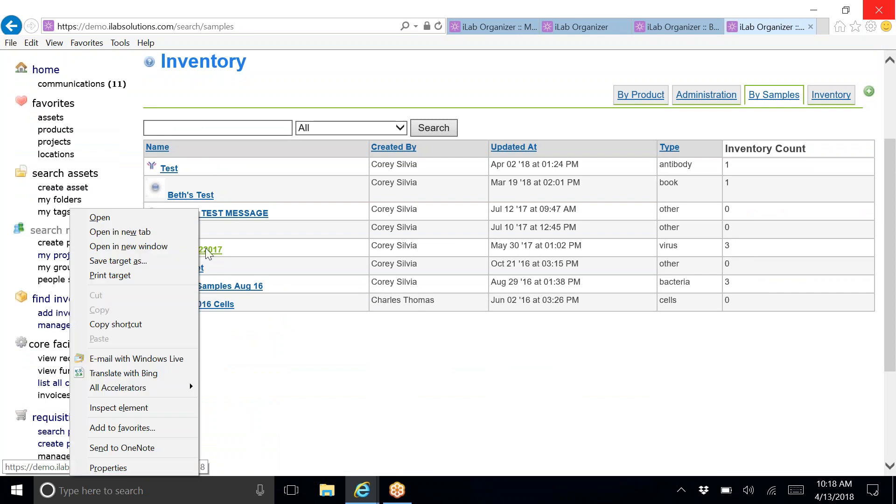
left_click(157, 234)
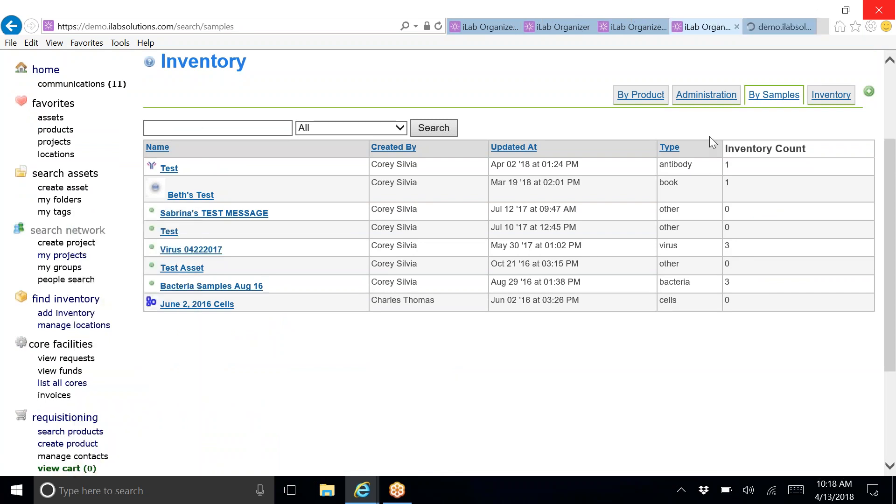
left_click(768, 28)
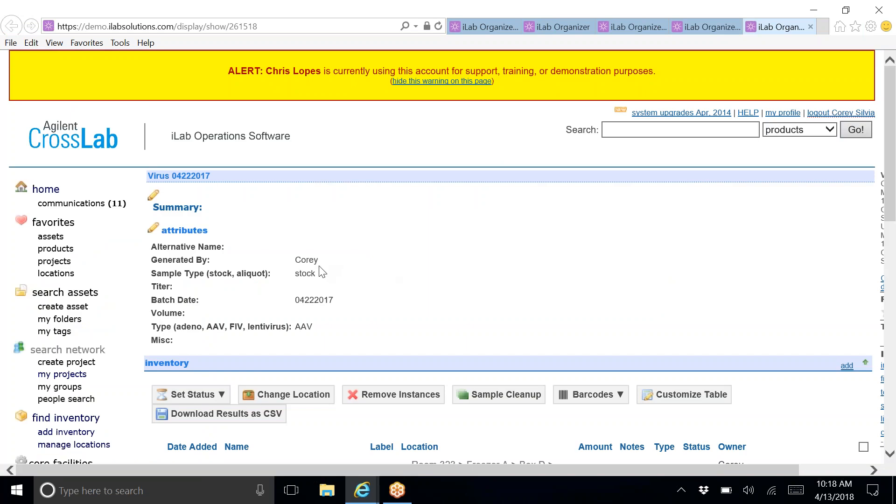
left_click(713, 26)
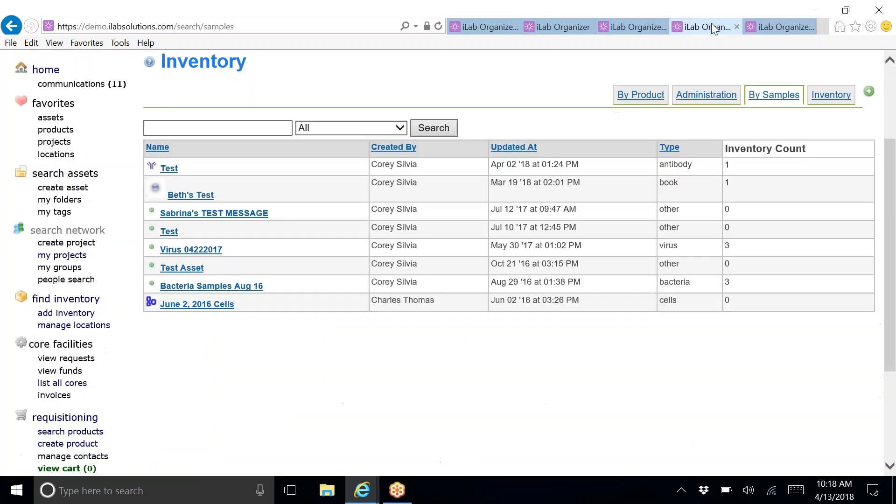
Step: View the Change ownership form on the inventory Administration page and go back to the full inventory list
left_click(703, 96)
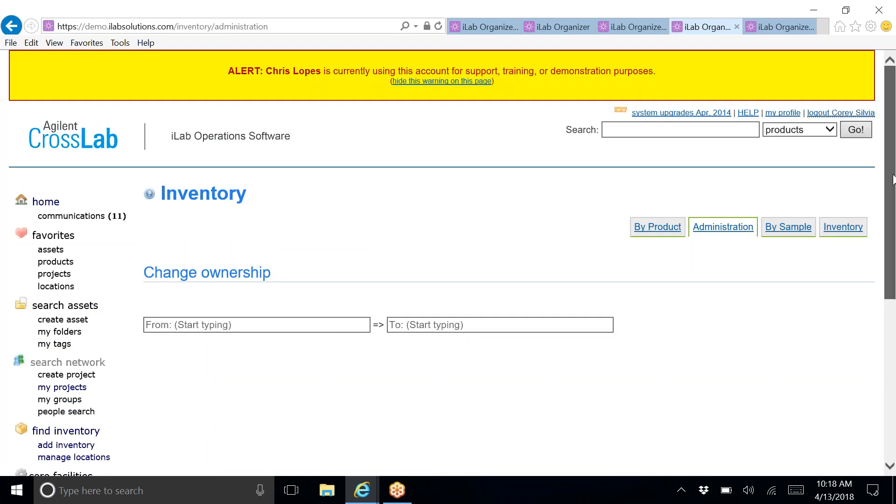
left_click_drag(891, 188, 893, 219)
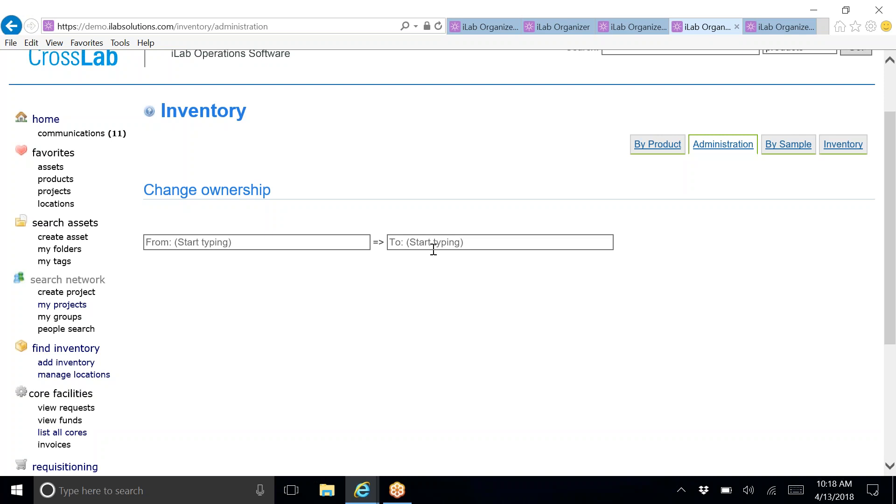
left_click(847, 144)
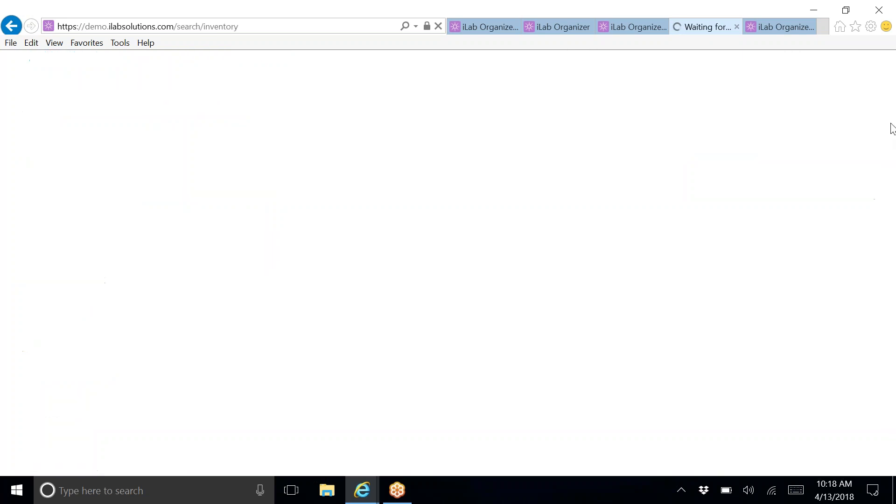
left_click_drag(894, 99, 893, 122)
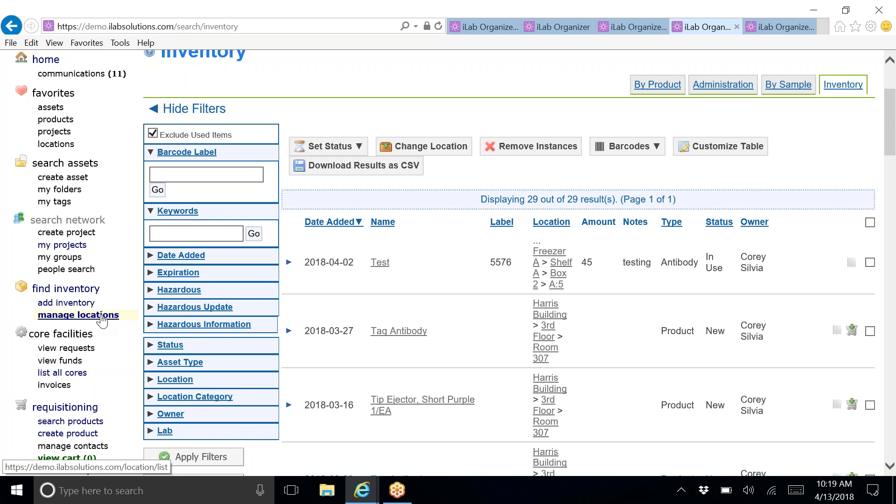
Step: Revisit the Yeast Add Inventory form and the Bacteria Samples Aug 16 page, and return to the inventory list
left_click(537, 28)
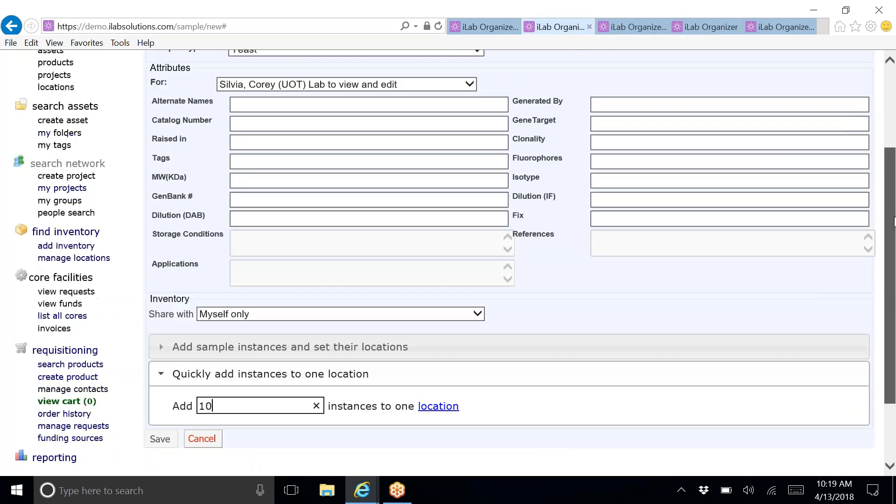
left_click_drag(894, 222, 894, 136)
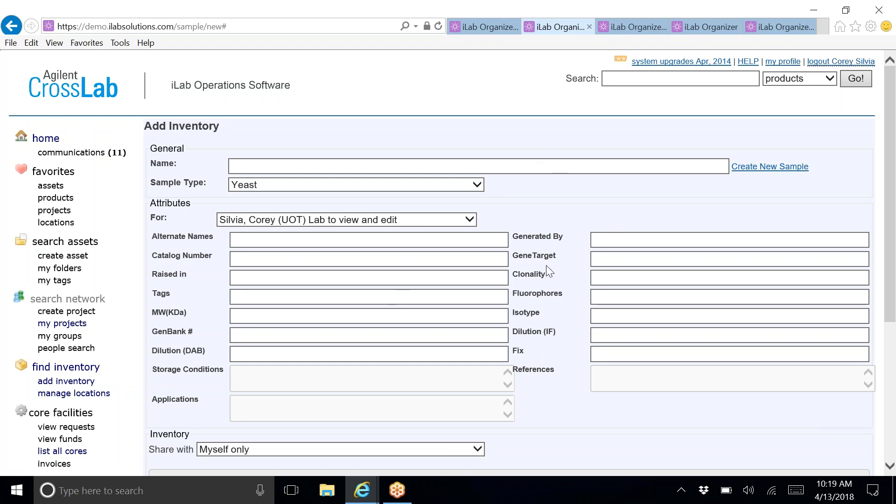
left_click(629, 22)
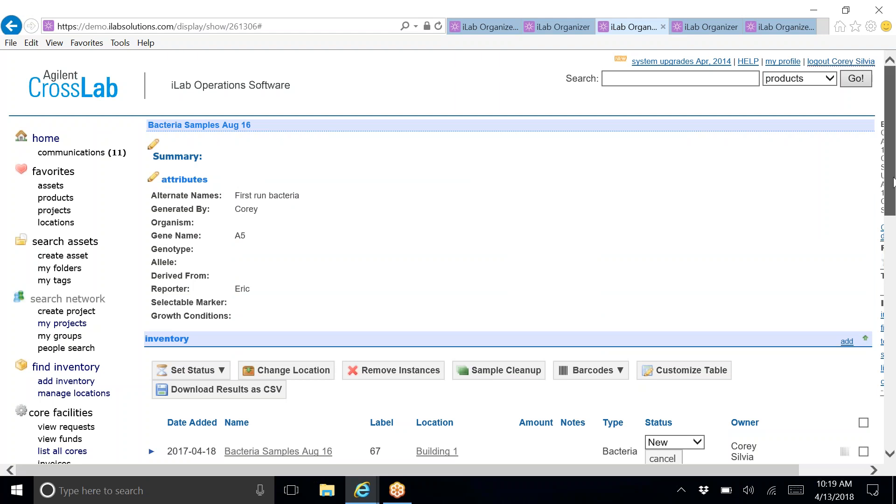
left_click_drag(894, 182, 894, 261)
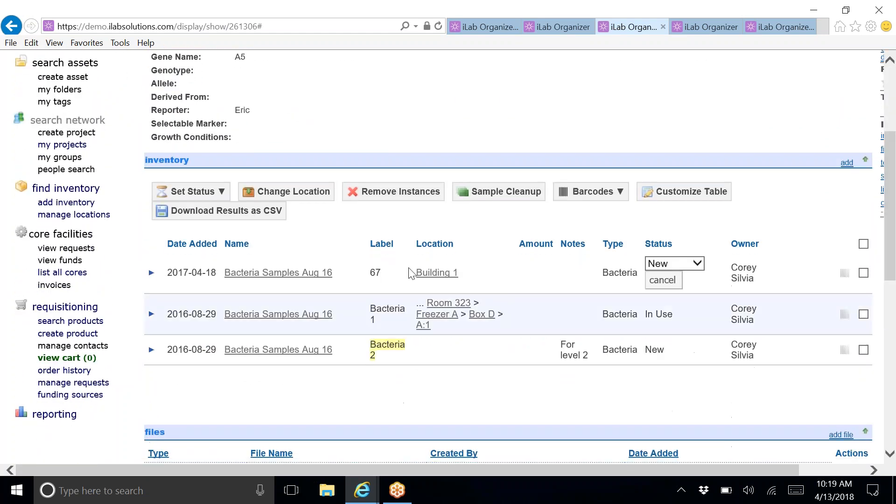
left_click(707, 21)
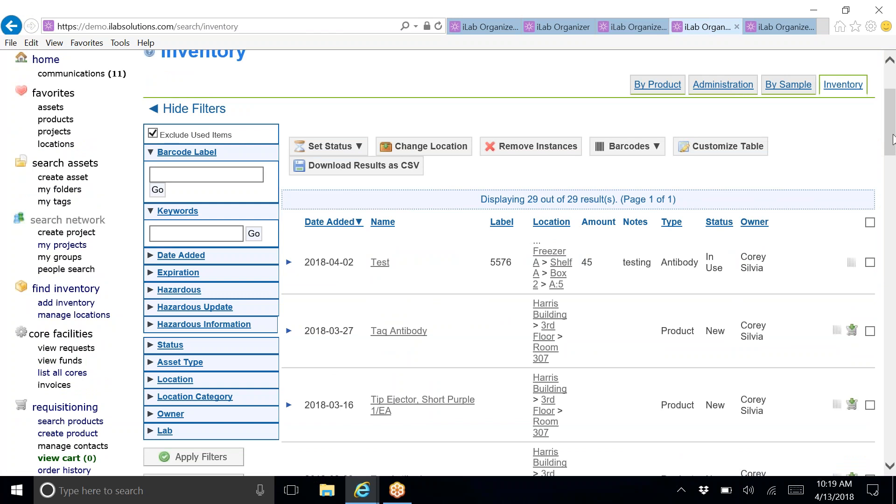
left_click_drag(894, 126, 894, 112)
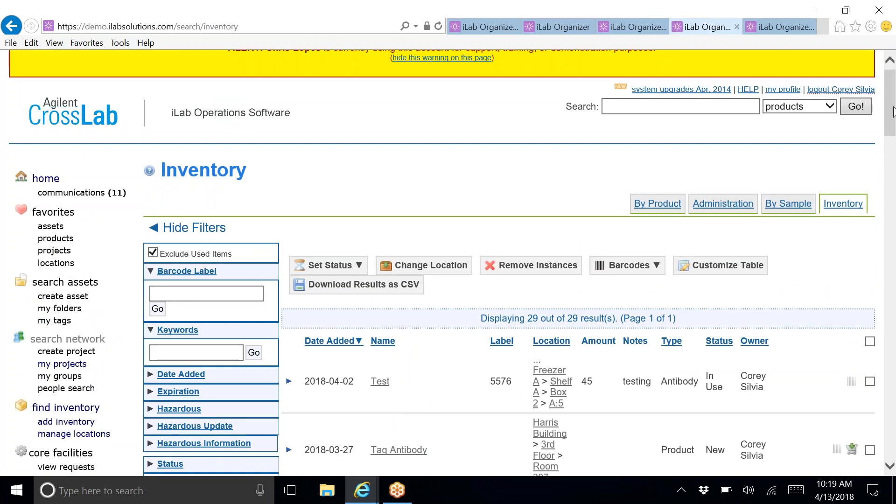